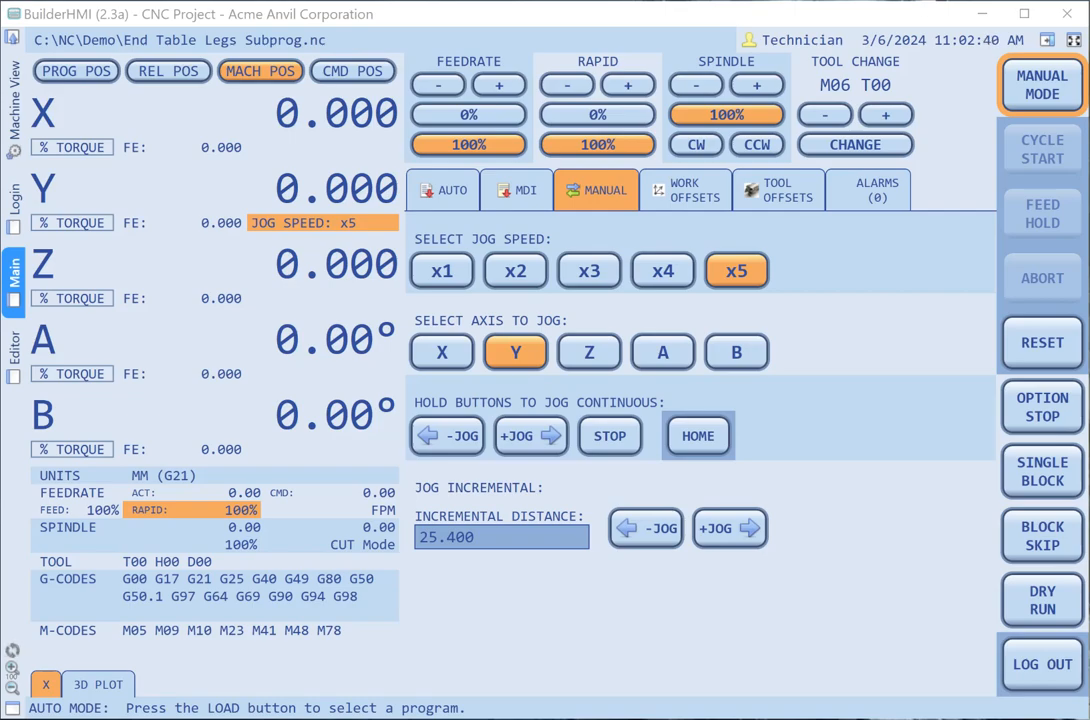
Step: Look through the XAML skin files in the Skins folder of the BuilderHMI installation in File Explorer
left_click_drag(120, 90, 404, 110)
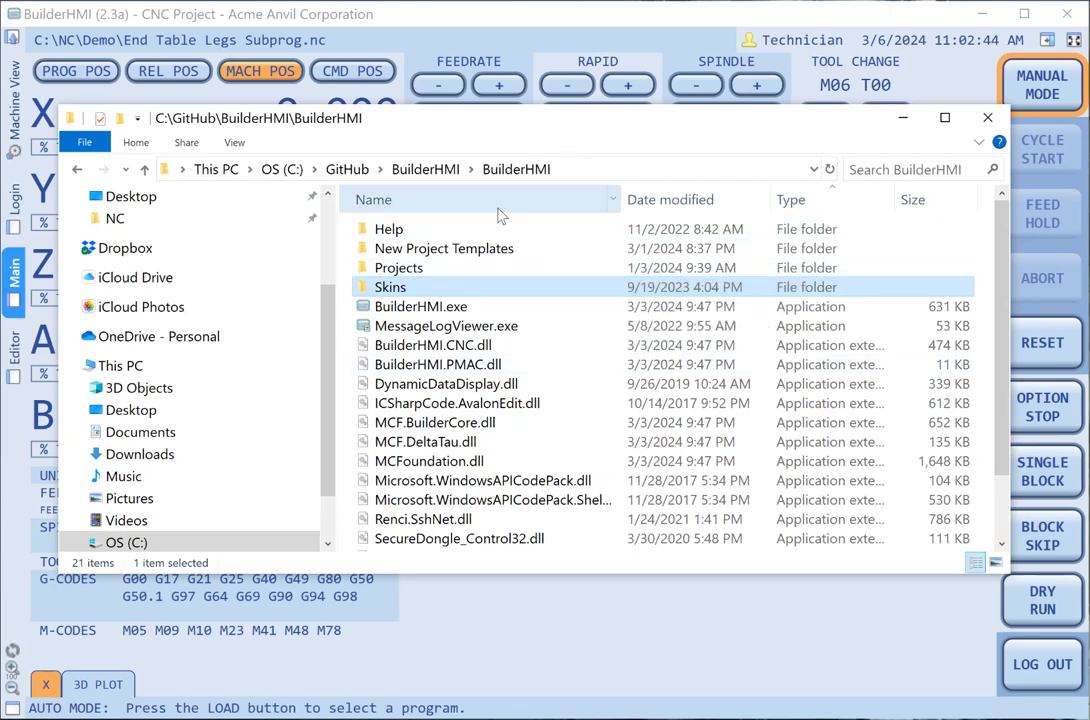
left_click(485, 307)
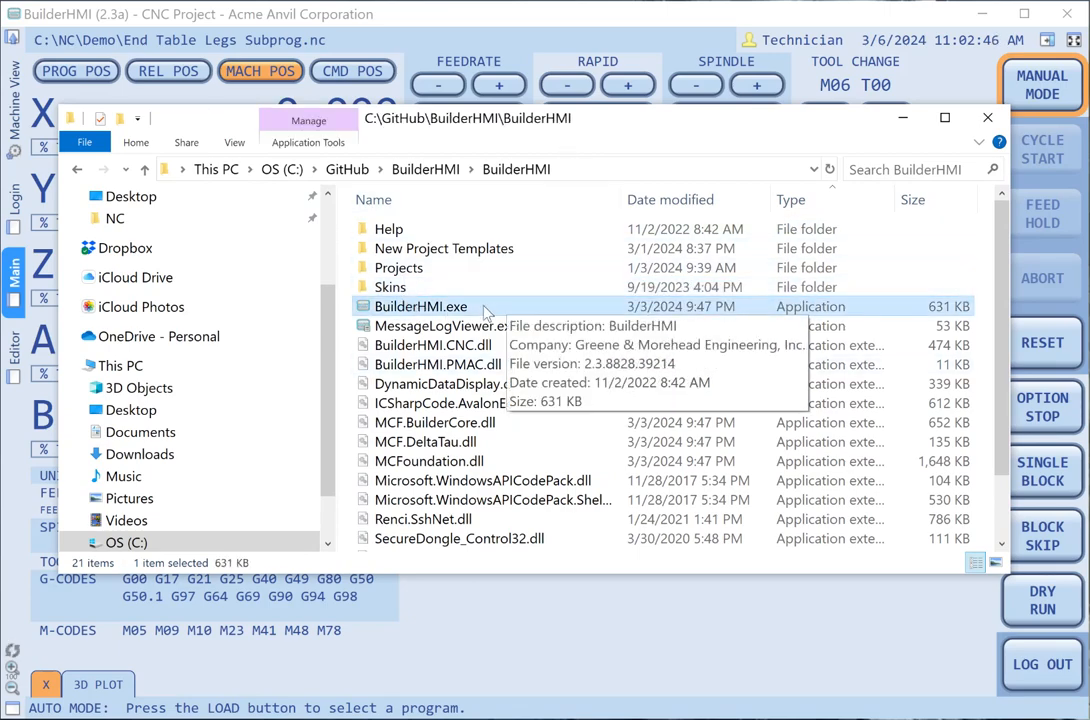
left_click(401, 287)
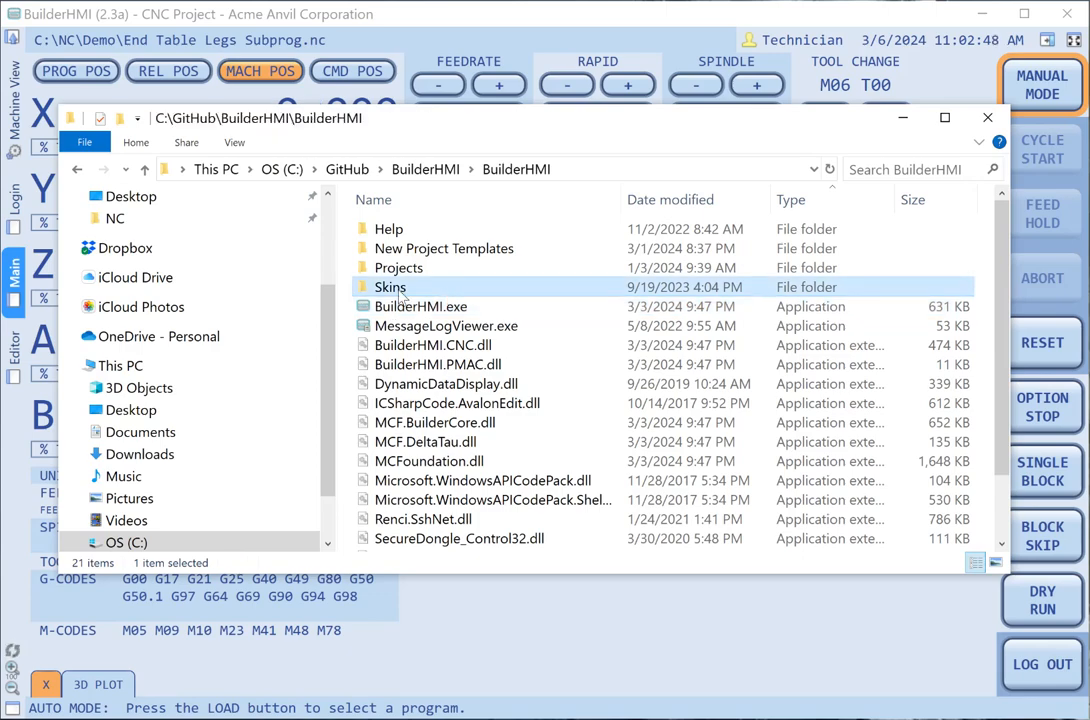
double_click(401, 287)
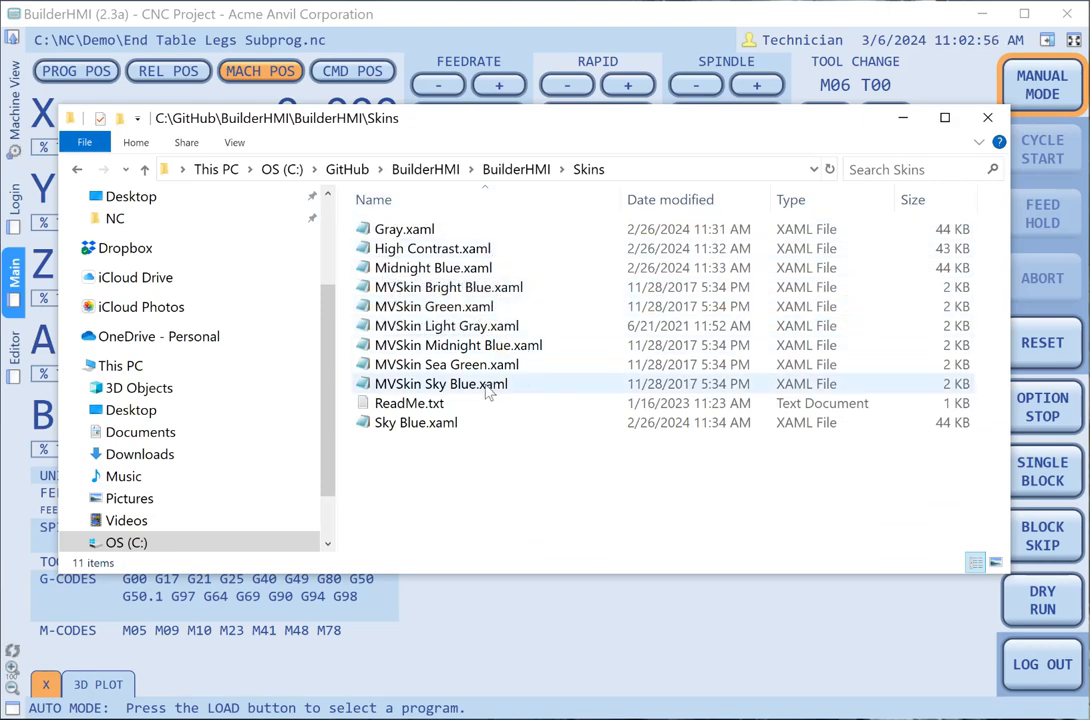
left_click(410, 287)
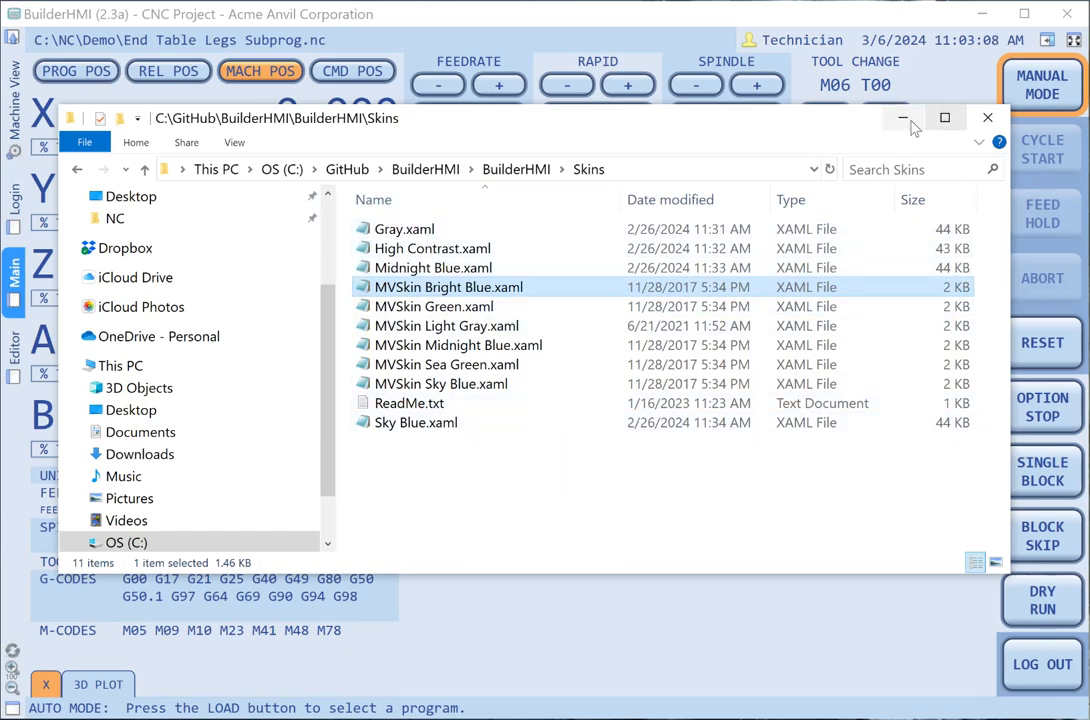
left_click(804, 100)
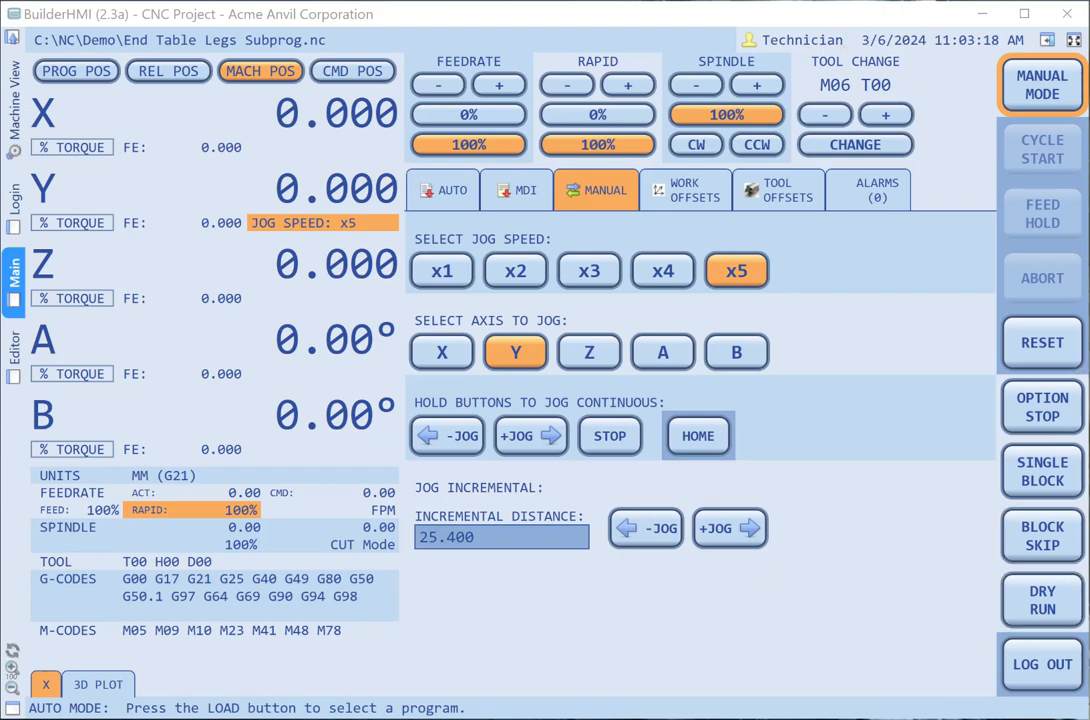
Step: Set the Skin setting for the Main Screen to Midnight Blue.xaml in the machine settings
left_click(20, 115)
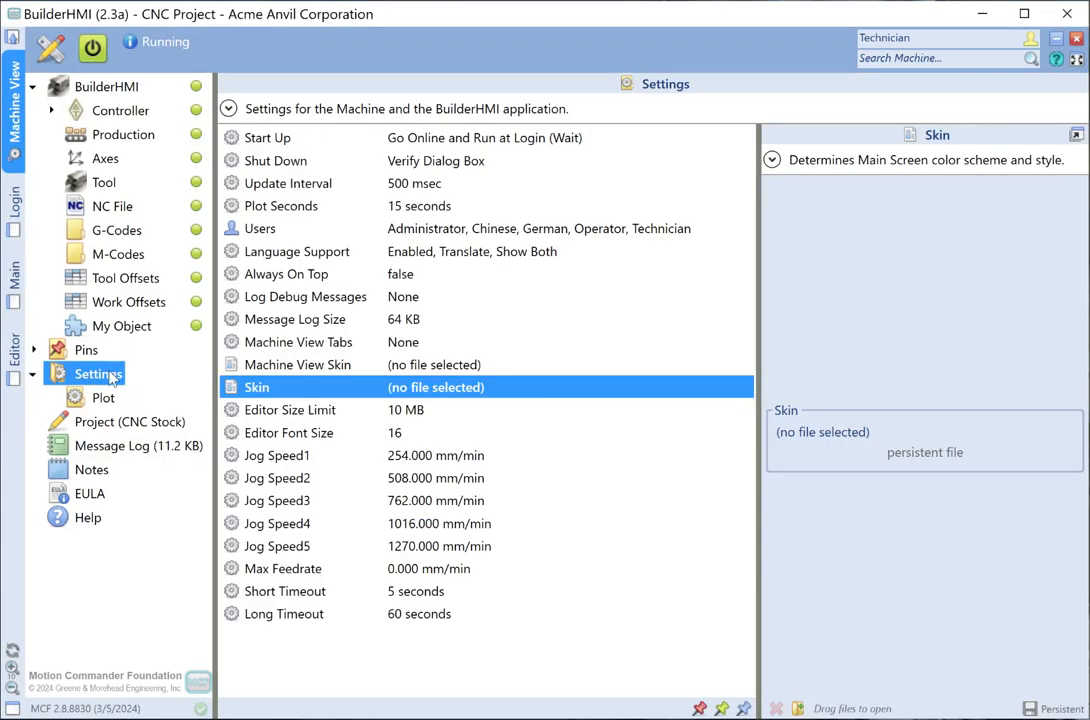
left_click(297, 368)
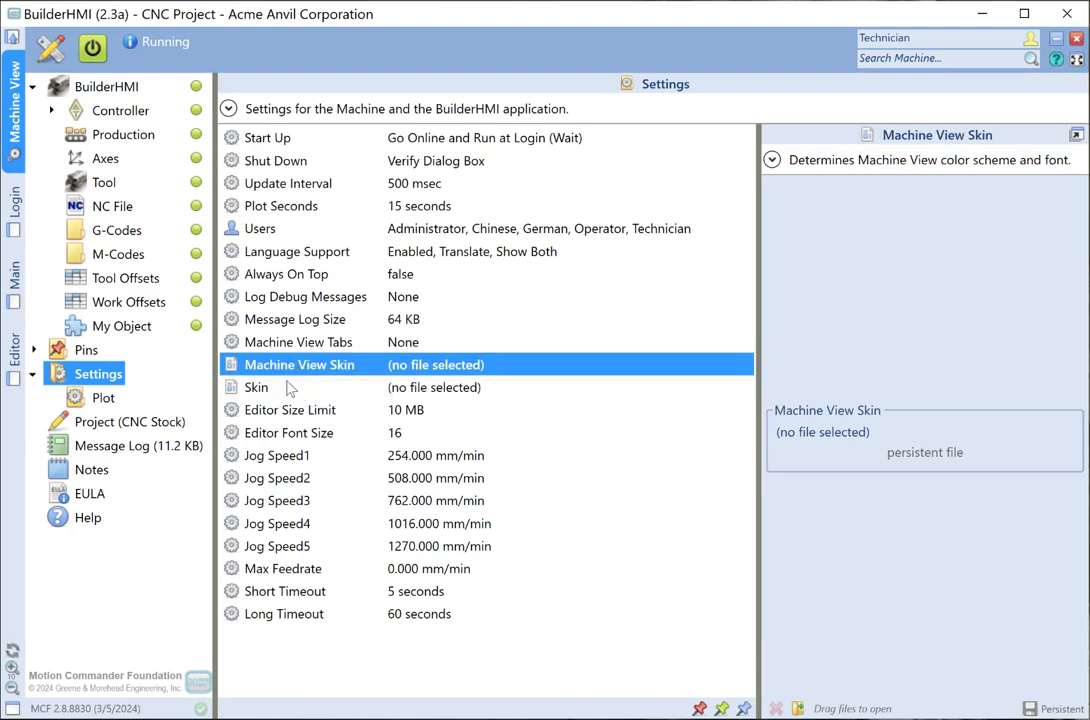
left_click(287, 386)
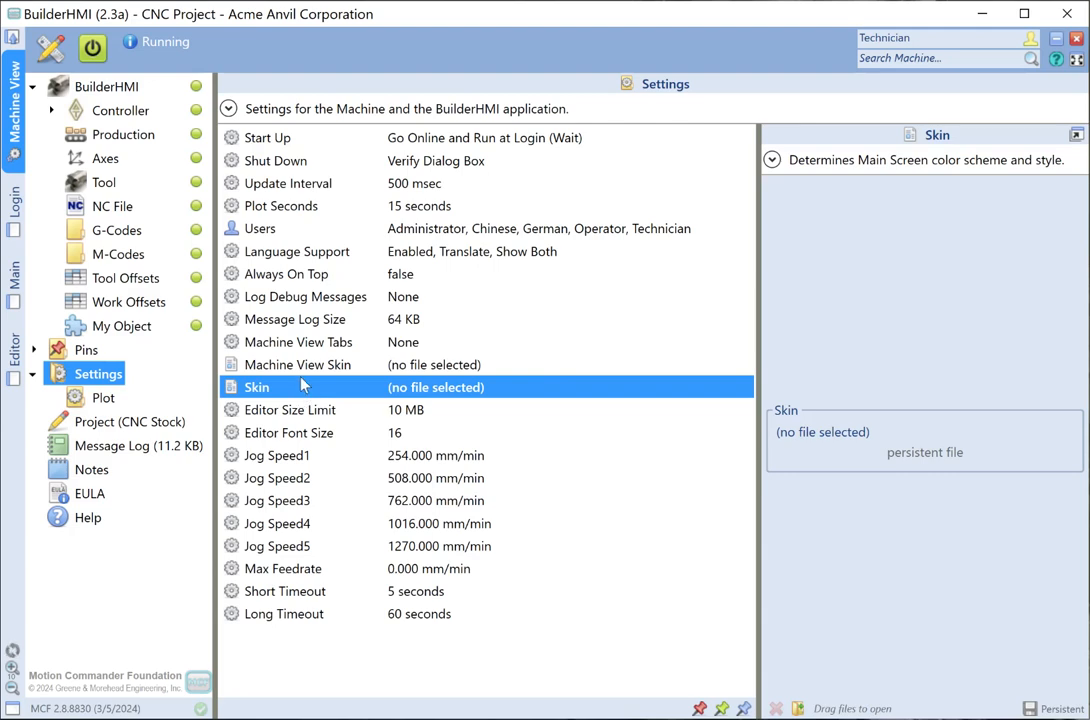
left_click(799, 708)
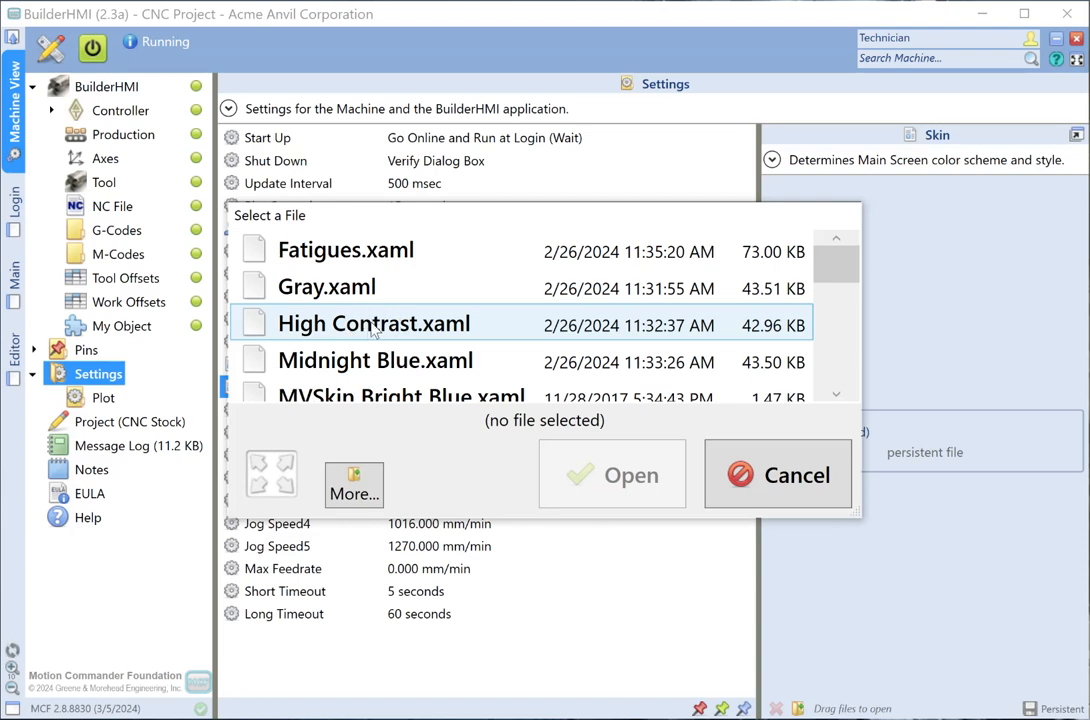
left_click(372, 362)
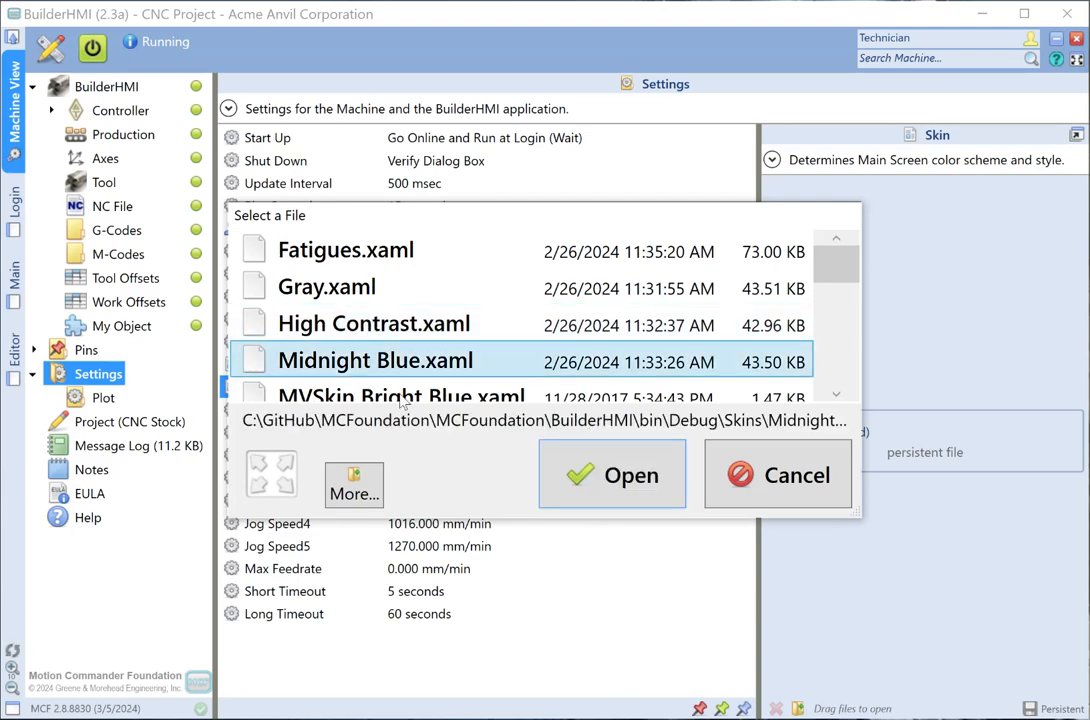
left_click(636, 466)
Step: Examine the new skin on the Main screen's 3D plot and its MDI, Auto, Work Offsets, Tool Offsets and Manual pages
left_click(16, 262)
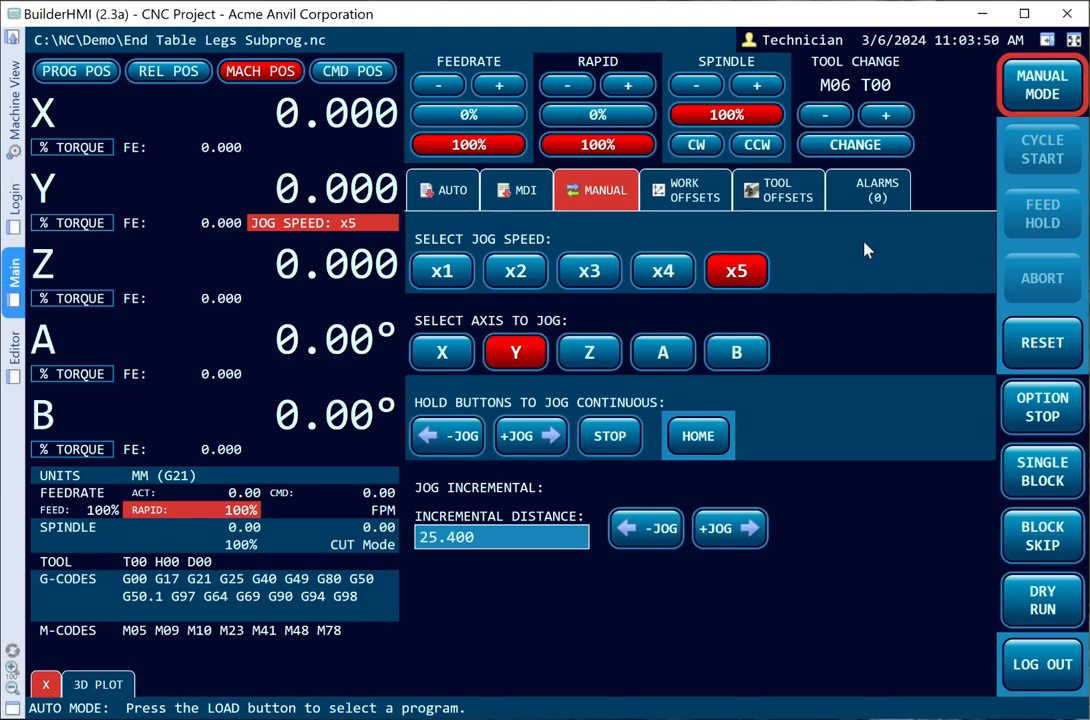
left_click(122, 684)
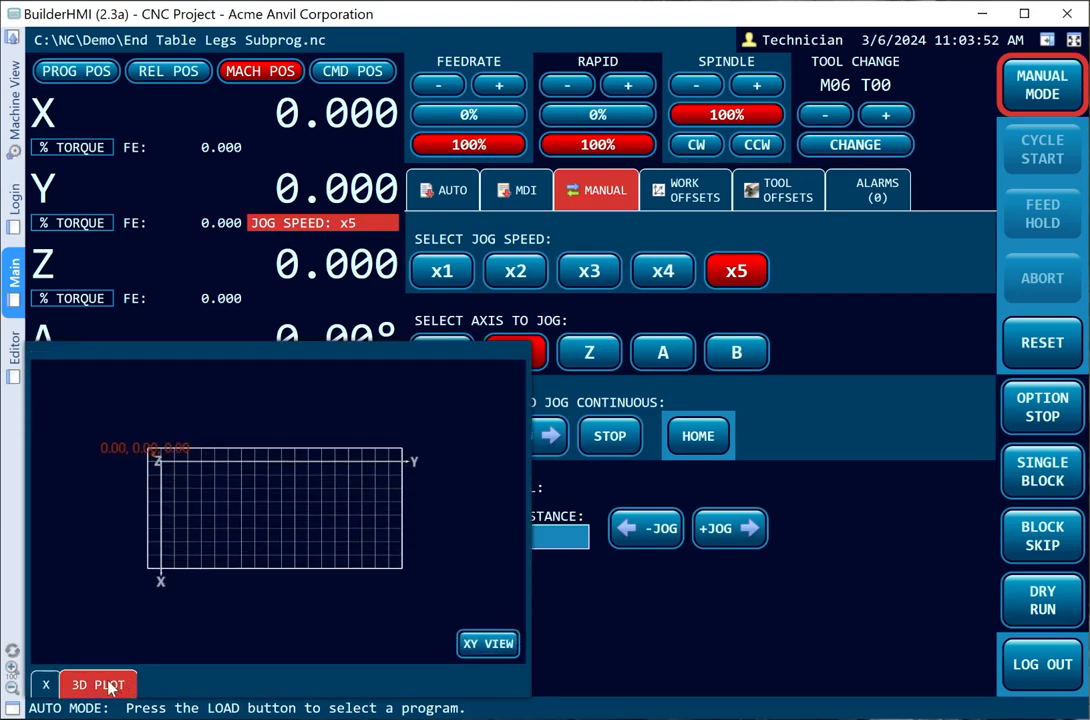
left_click(45, 684)
left_click(527, 192)
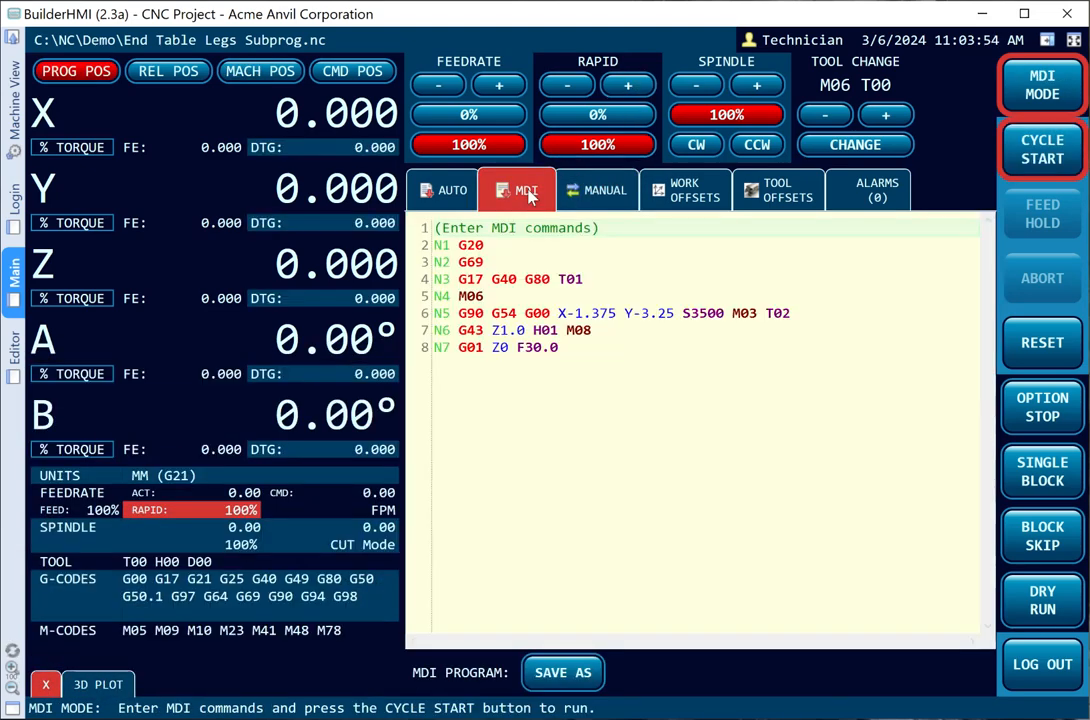
left_click(445, 190)
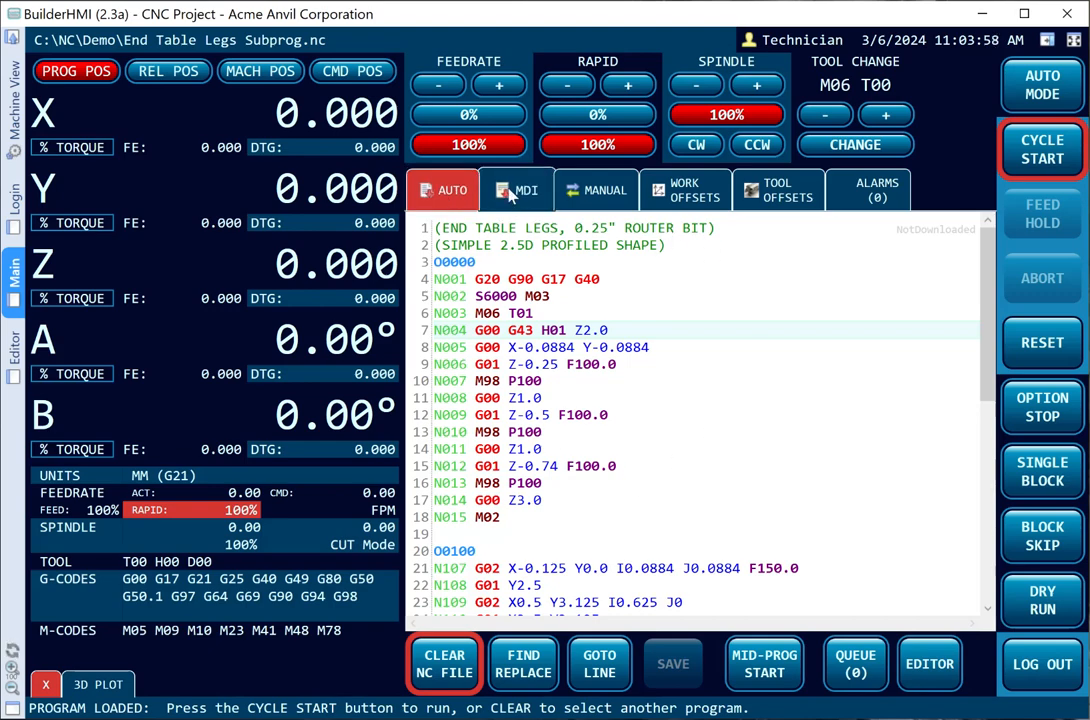
left_click(686, 190)
left_click(780, 190)
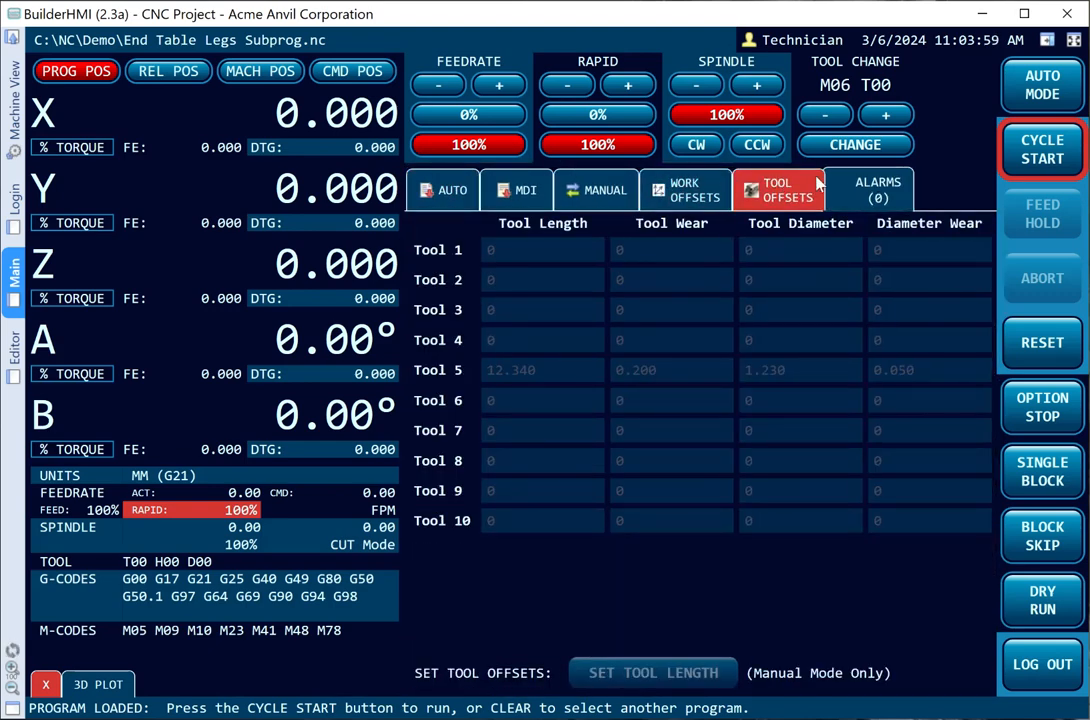
left_click(597, 190)
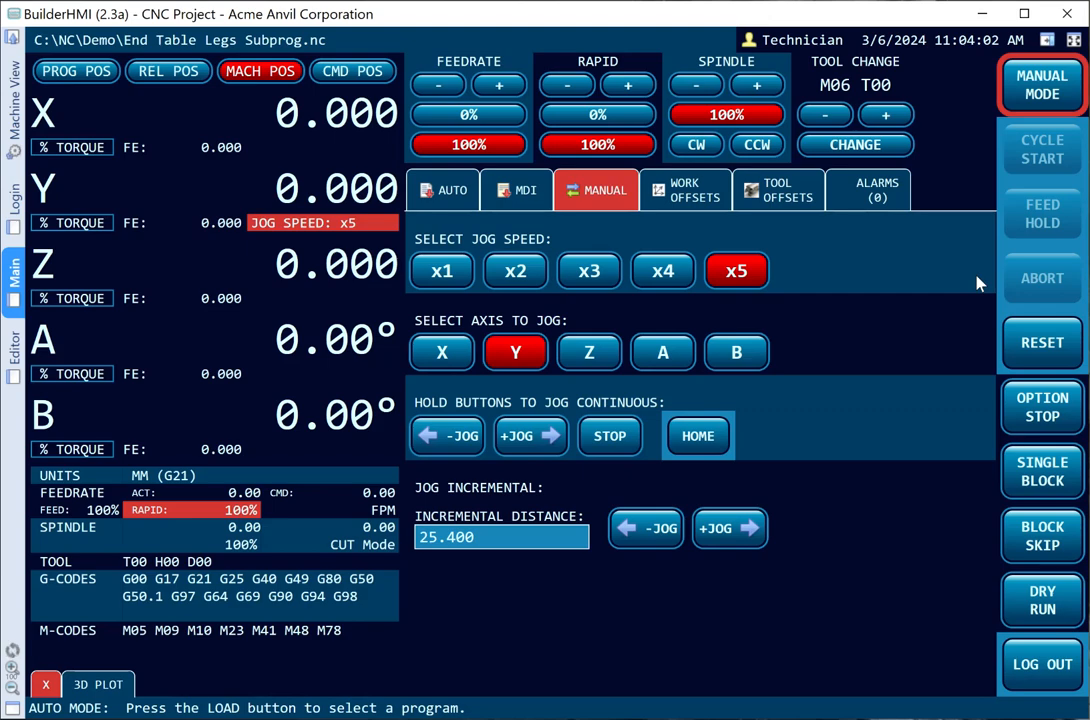
Step: Set the Machine View Skin setting to MVSkin Midnight Blue.xaml
left_click(15, 92)
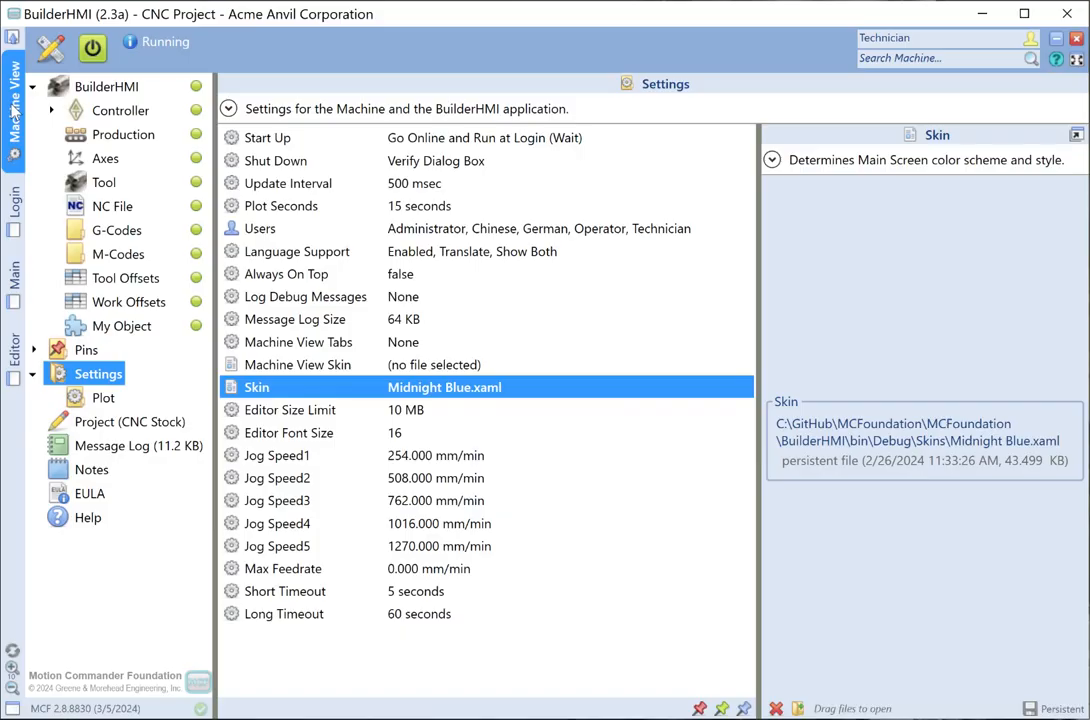
left_click(268, 366)
left_click(798, 708)
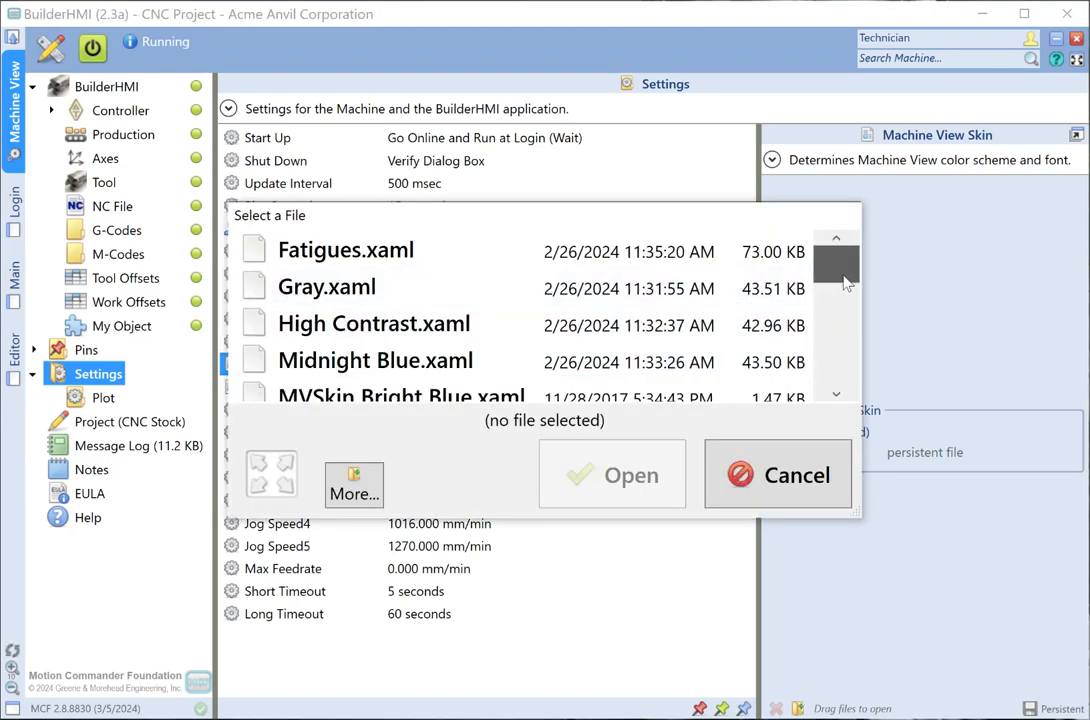
left_click(836, 394)
left_click(836, 394)
left_click(836, 394)
left_click(836, 394)
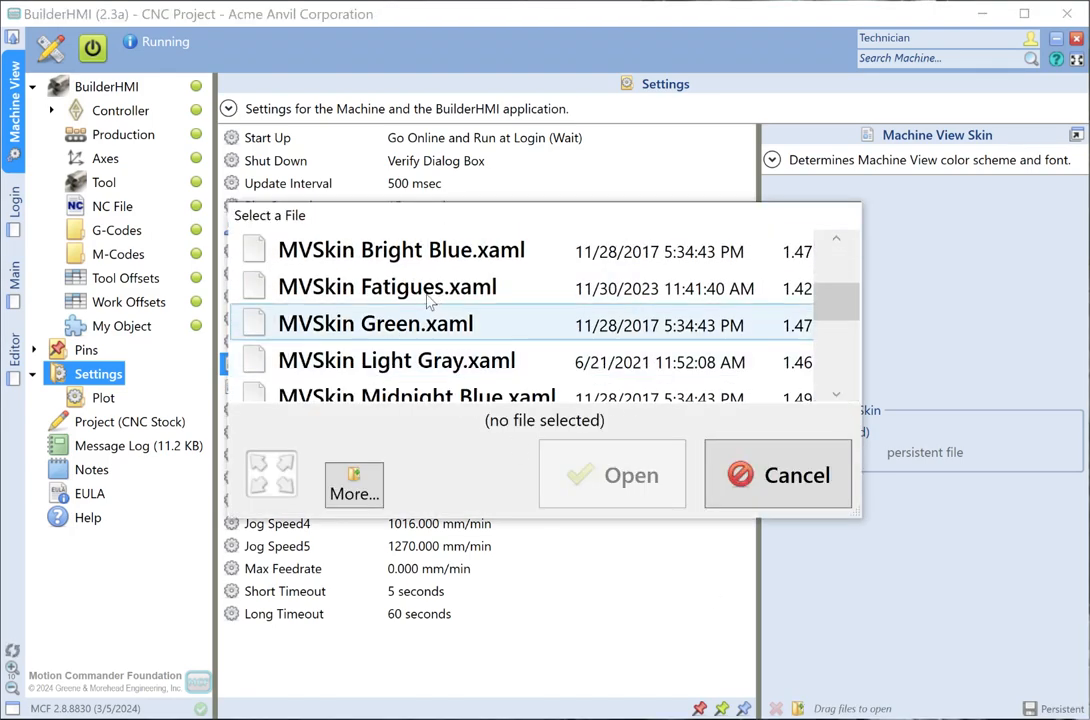
left_click(418, 398)
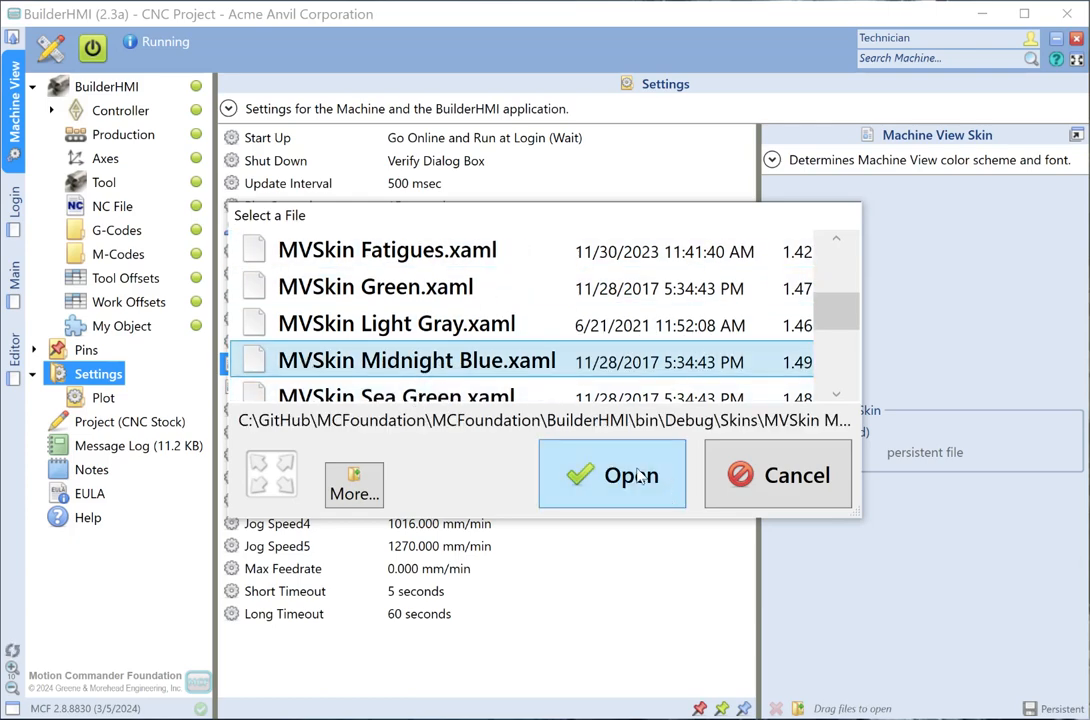
left_click(640, 478)
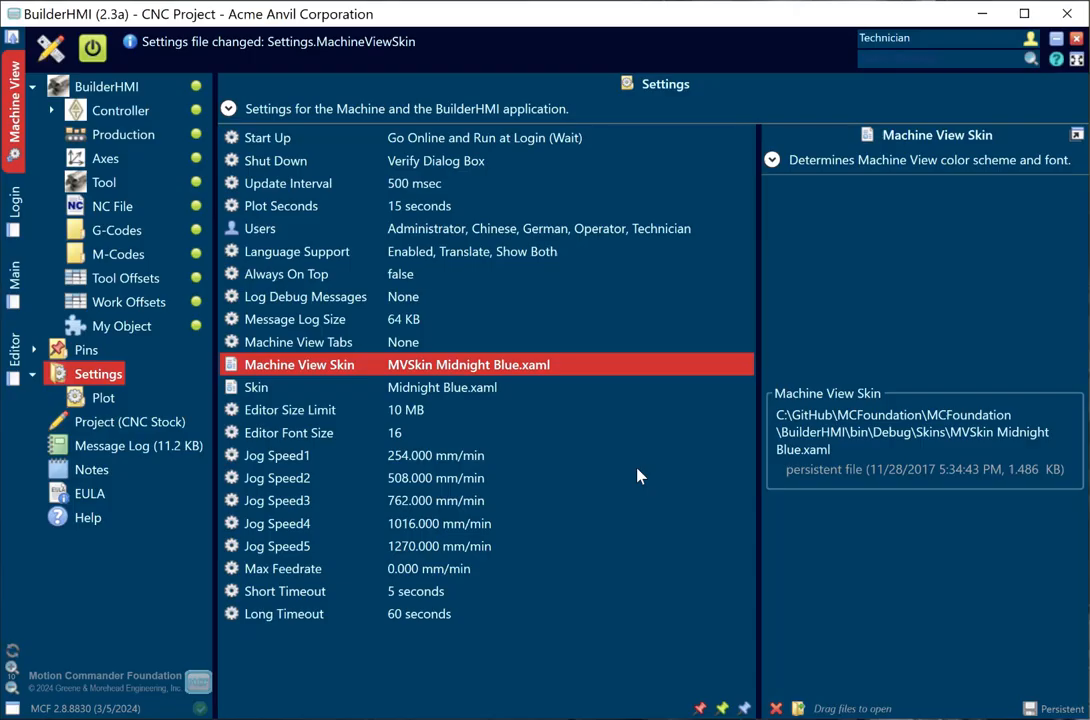
Step: Compare the color schemes of the Main screen and the Machine View
left_click(22, 272)
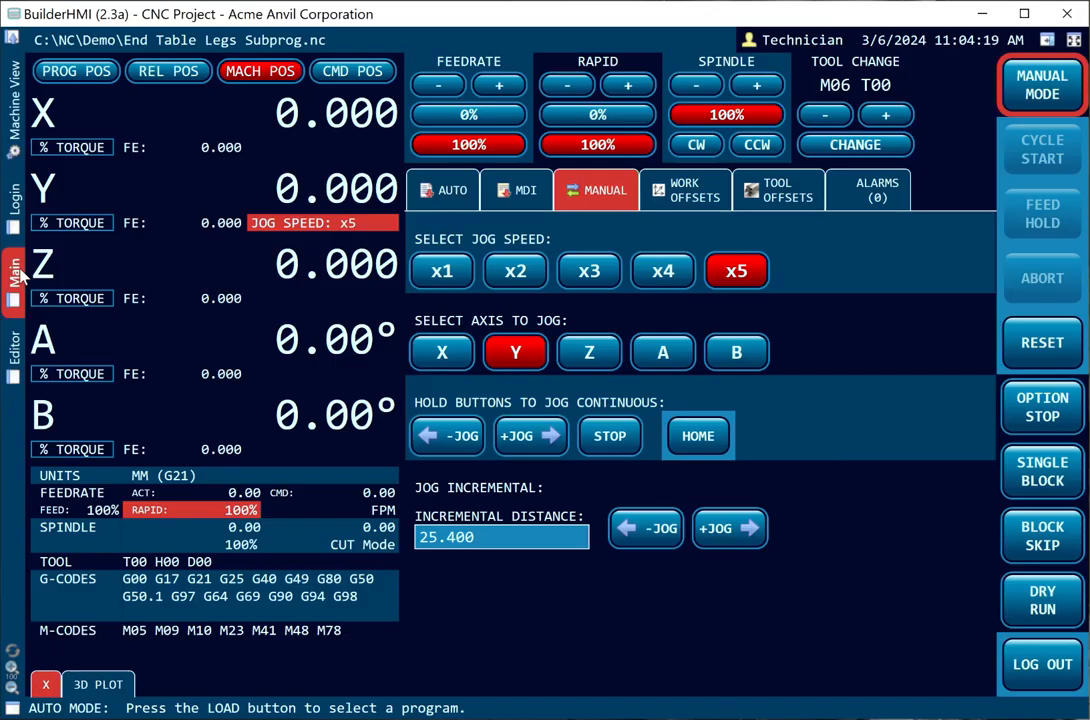
left_click(13, 110)
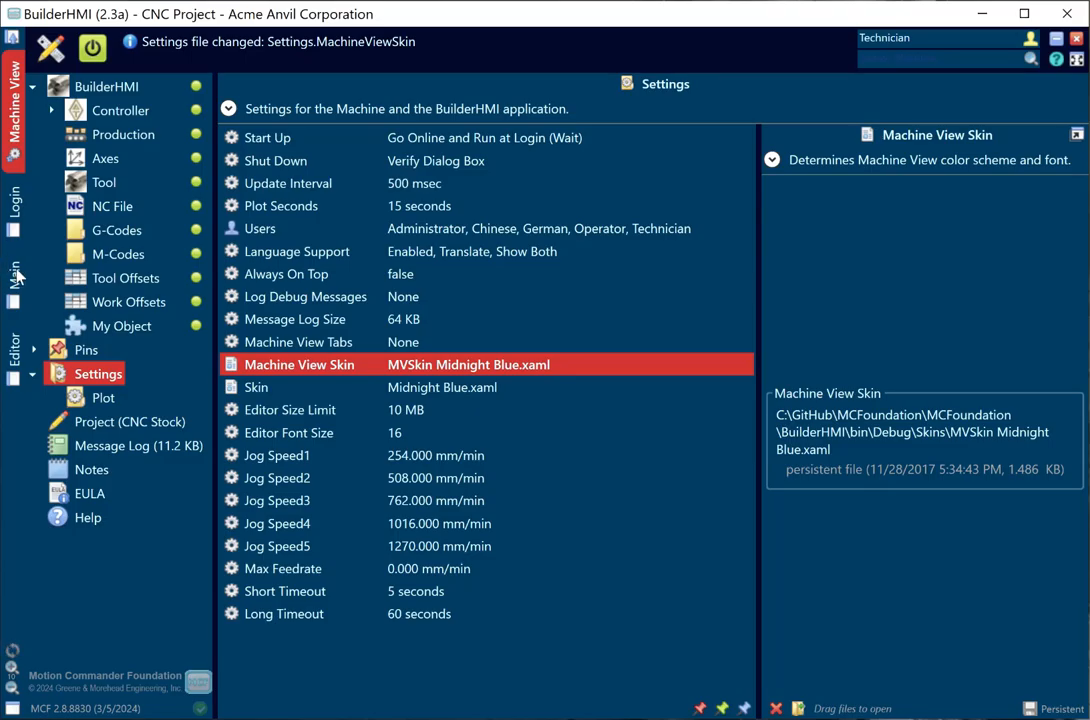
left_click(14, 238)
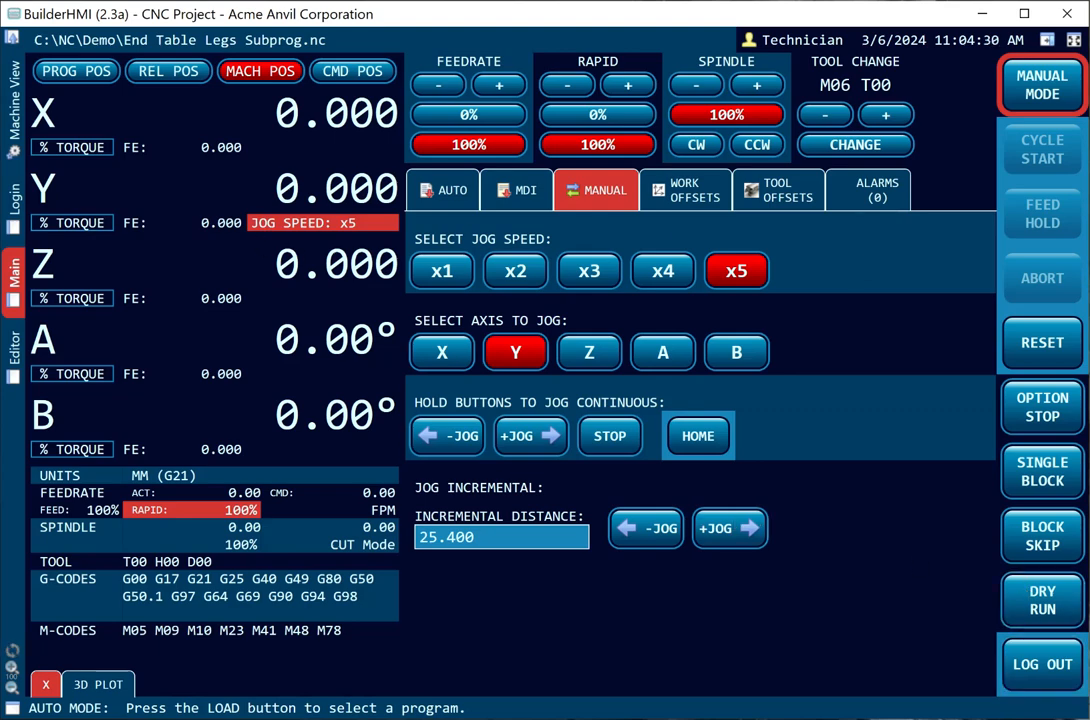
Step: Try High Contrast.xaml as the Machine View Skin and clear that setting's file selection
left_click(15, 106)
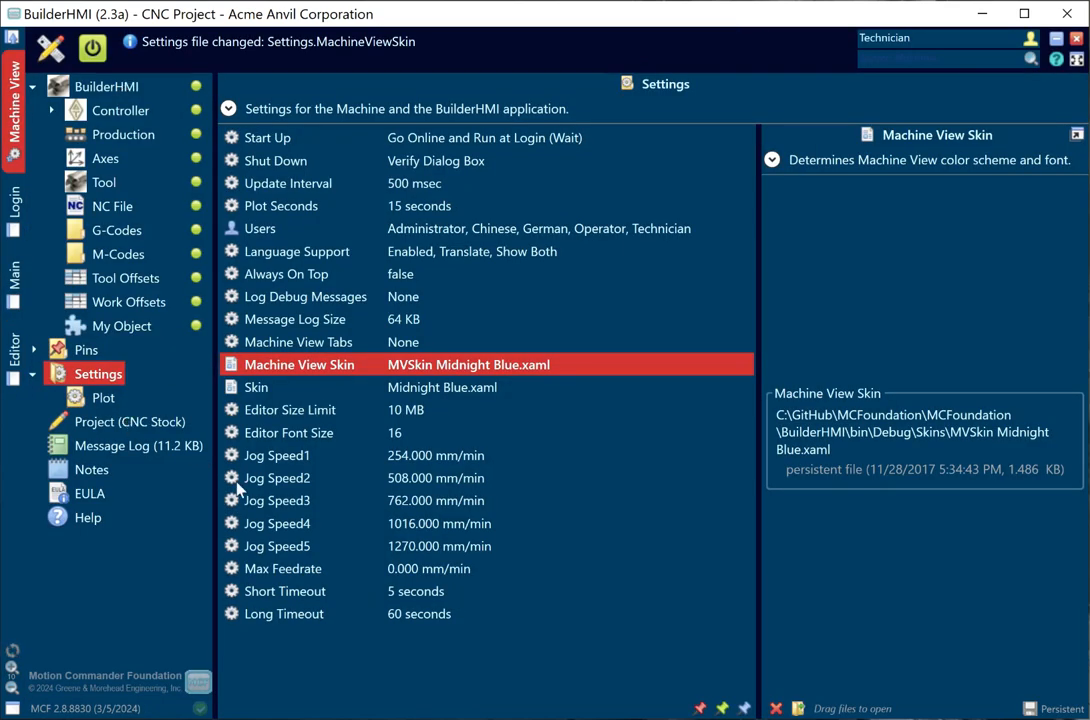
left_click(798, 708)
key("Down")
key("Down")
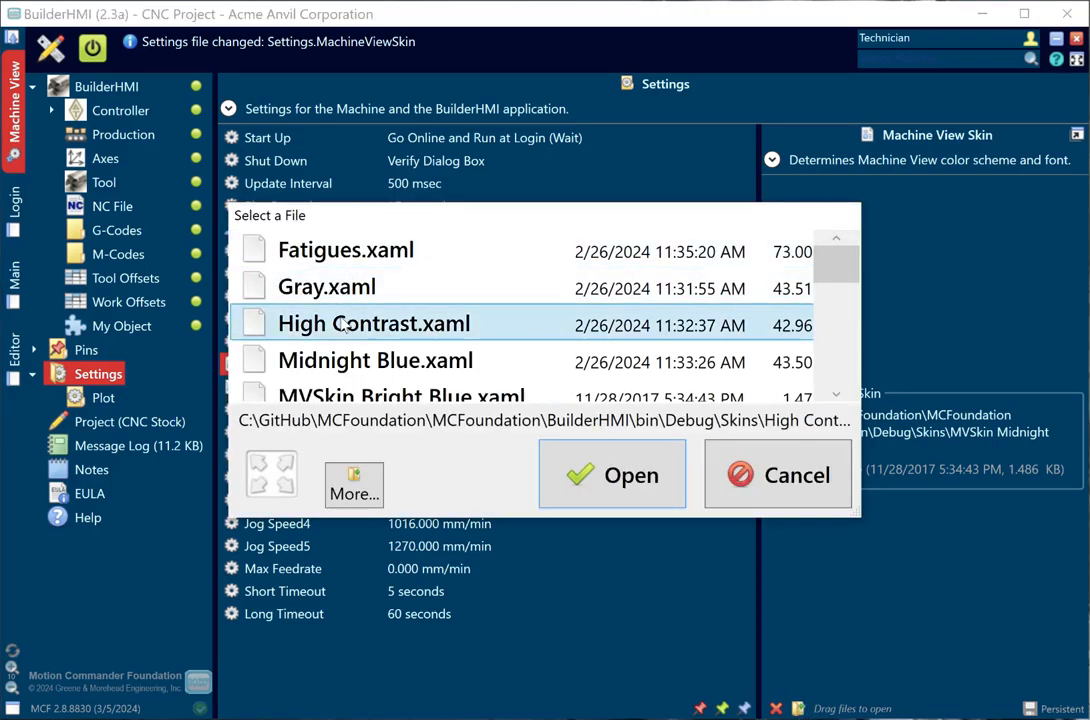
left_click(631, 458)
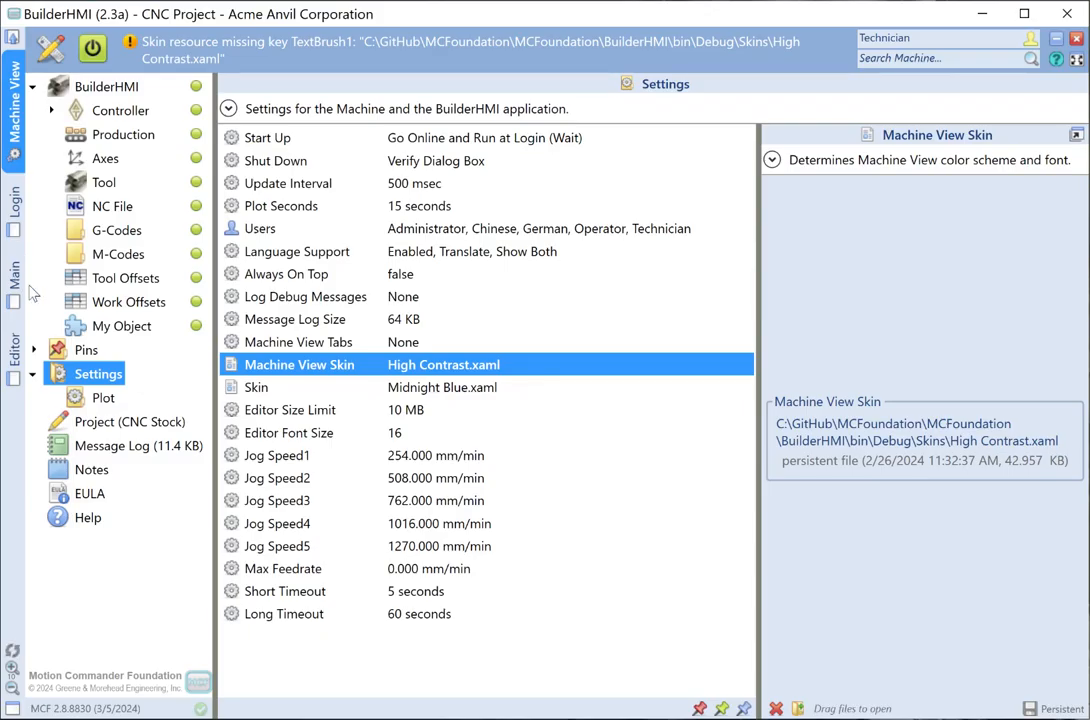
left_click(776, 708)
Step: Set the Skin setting for the Main Screen to High Contrast.xaml
left_click(256, 387)
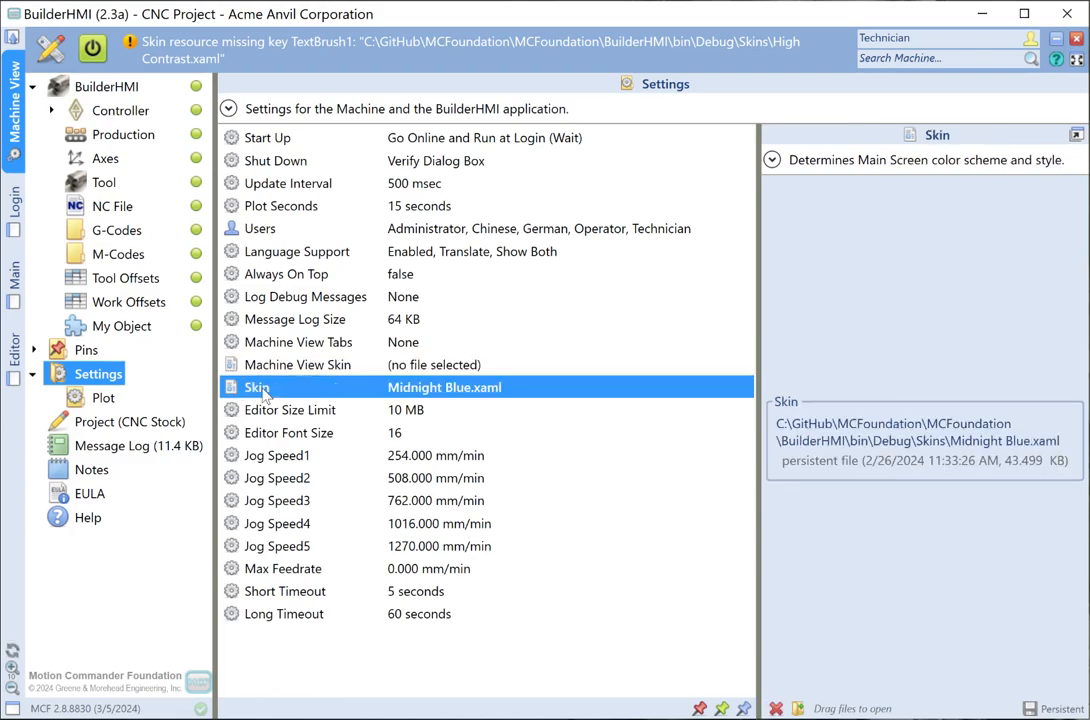
left_click(797, 708)
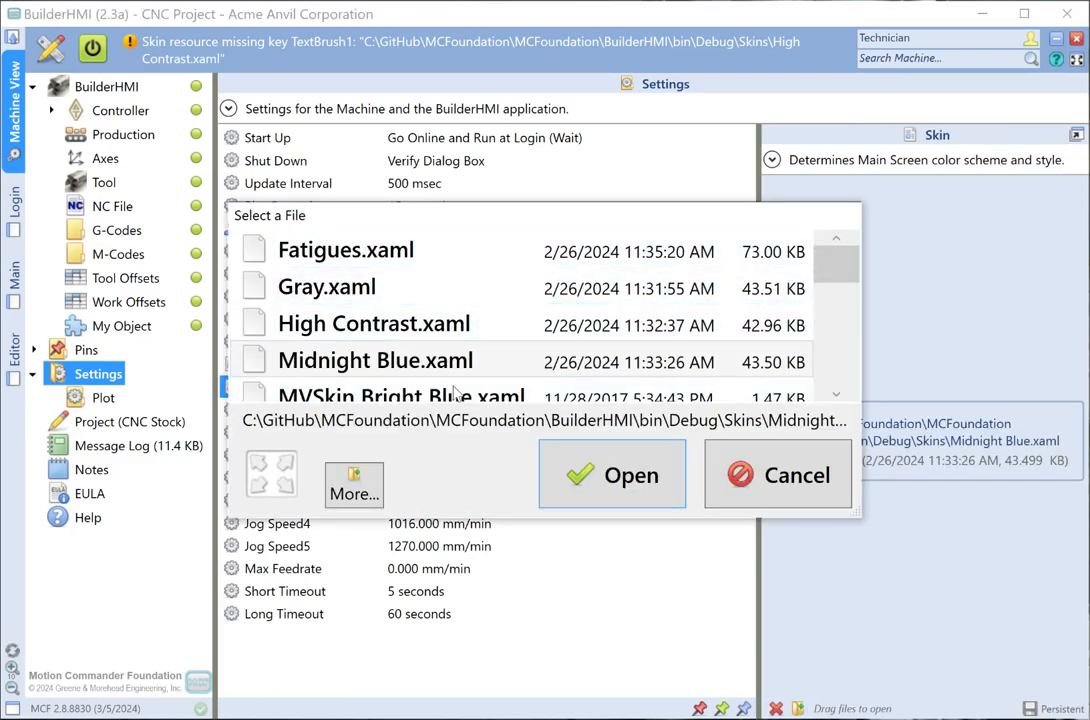
left_click(455, 323)
left_click(642, 406)
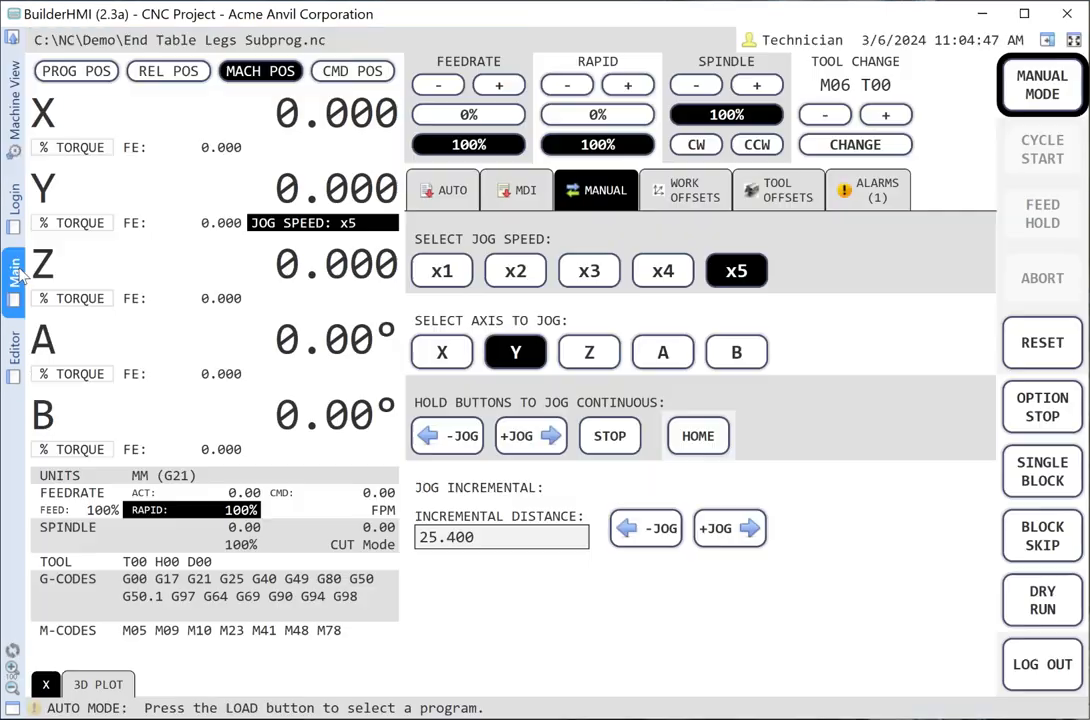
Step: Check the skin's button highlighting on the Main screen by selecting jog speeds x4, x3 and x5
left_click(15, 245)
left_click(660, 276)
left_click(592, 280)
left_click(738, 273)
Step: Open Midnight Blue.xaml from the Skins folder in Notepad and examine its color brushes and style definitions
key("alt+Tab")
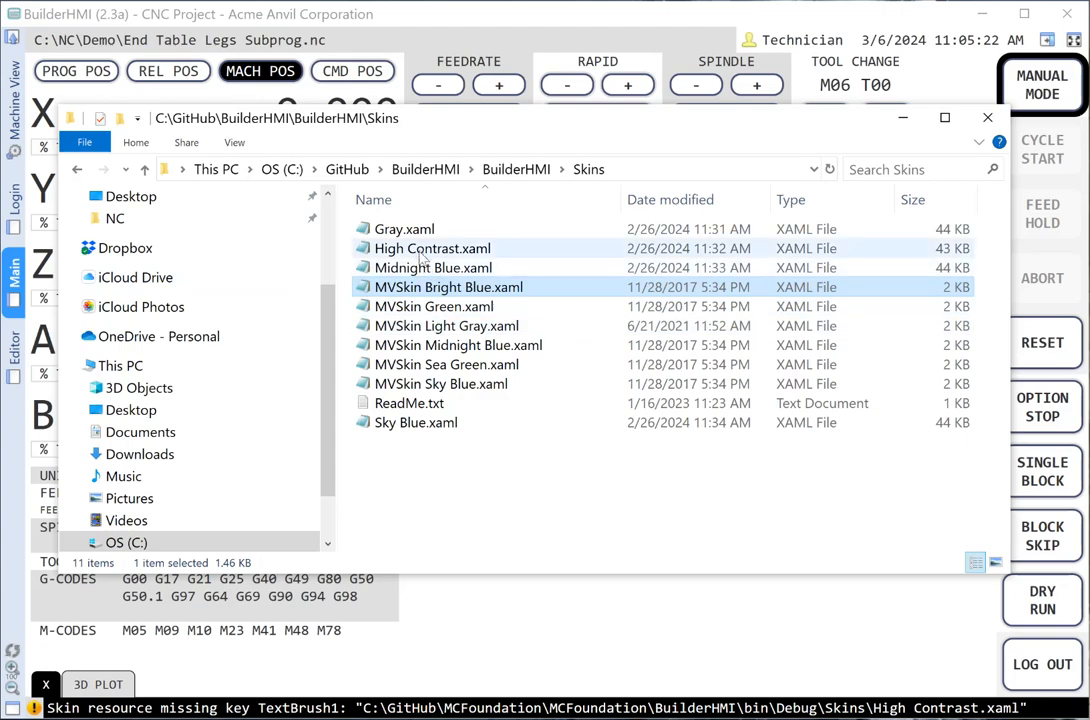
left_click(430, 267)
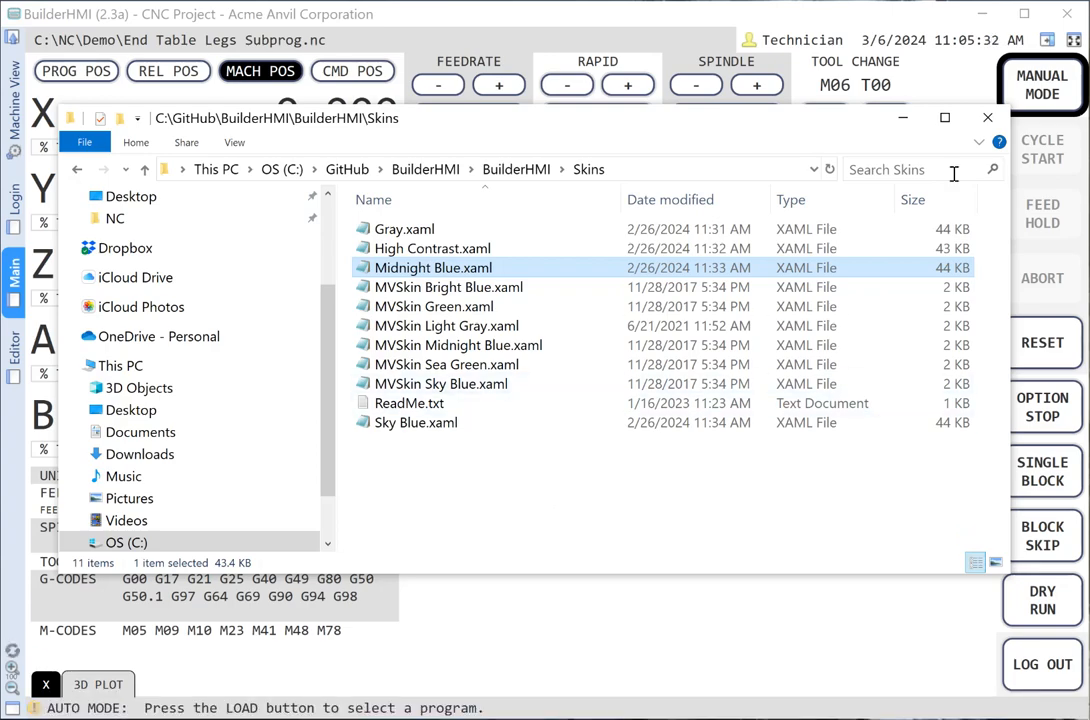
left_click(904, 119)
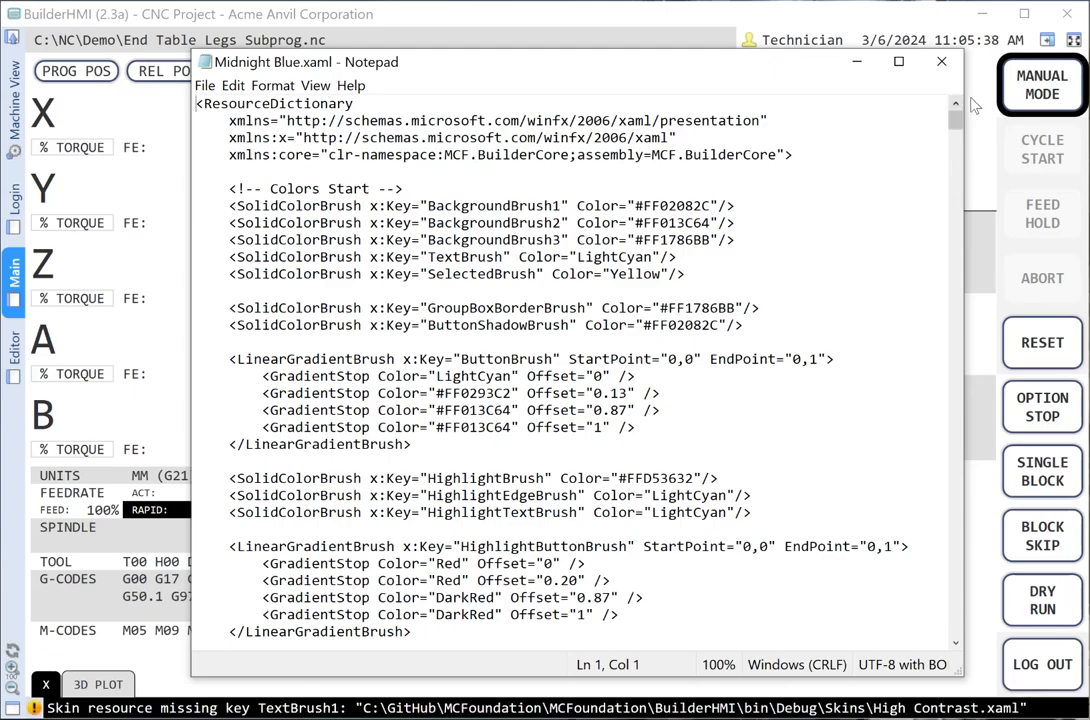
left_click_drag(956, 124, 968, 172)
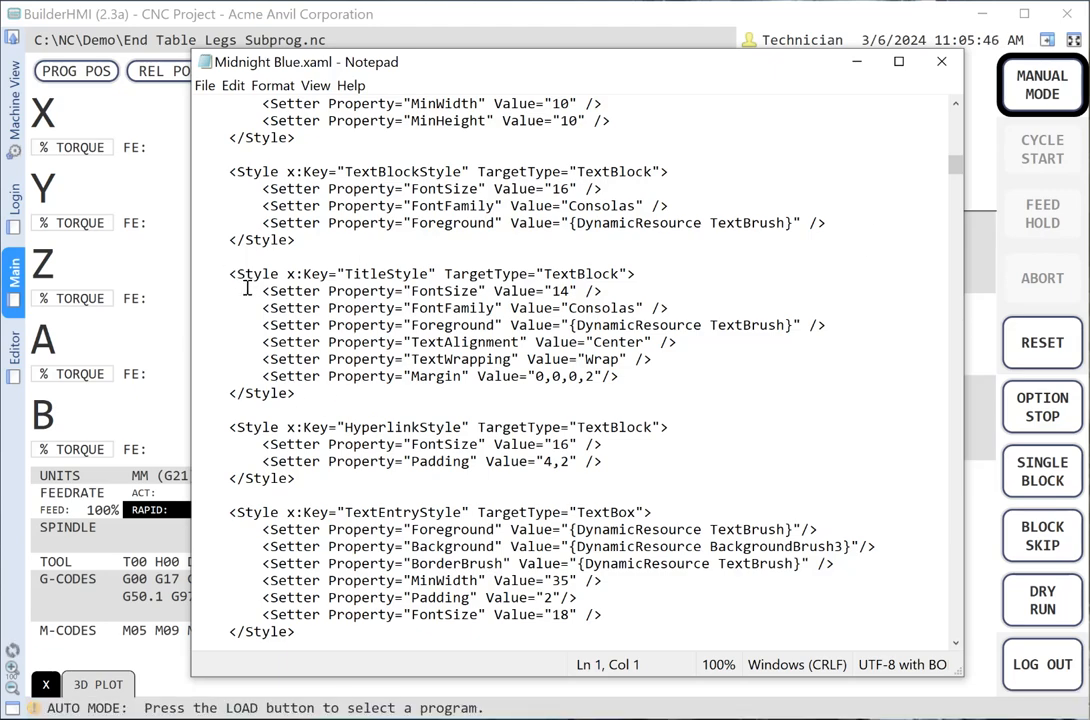
Step: Examine the TitleStyle and TextEntryStyle definitions in Midnight Blue.xaml, highlighting each style block
left_click_drag(229, 273, 290, 392)
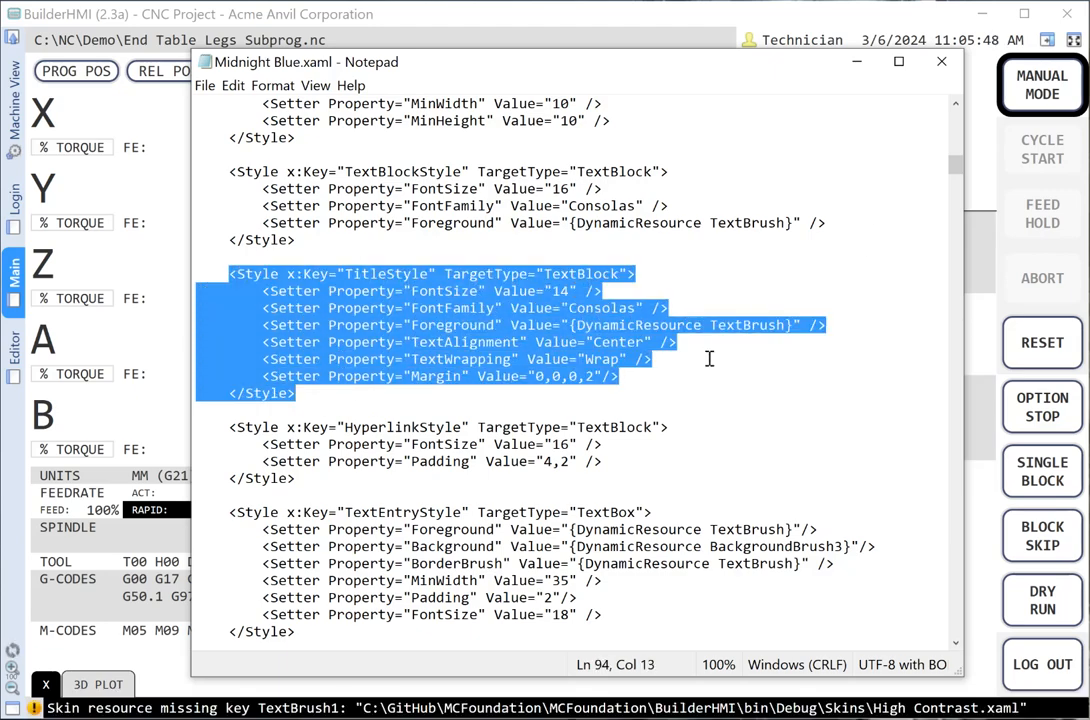
left_click(415, 257)
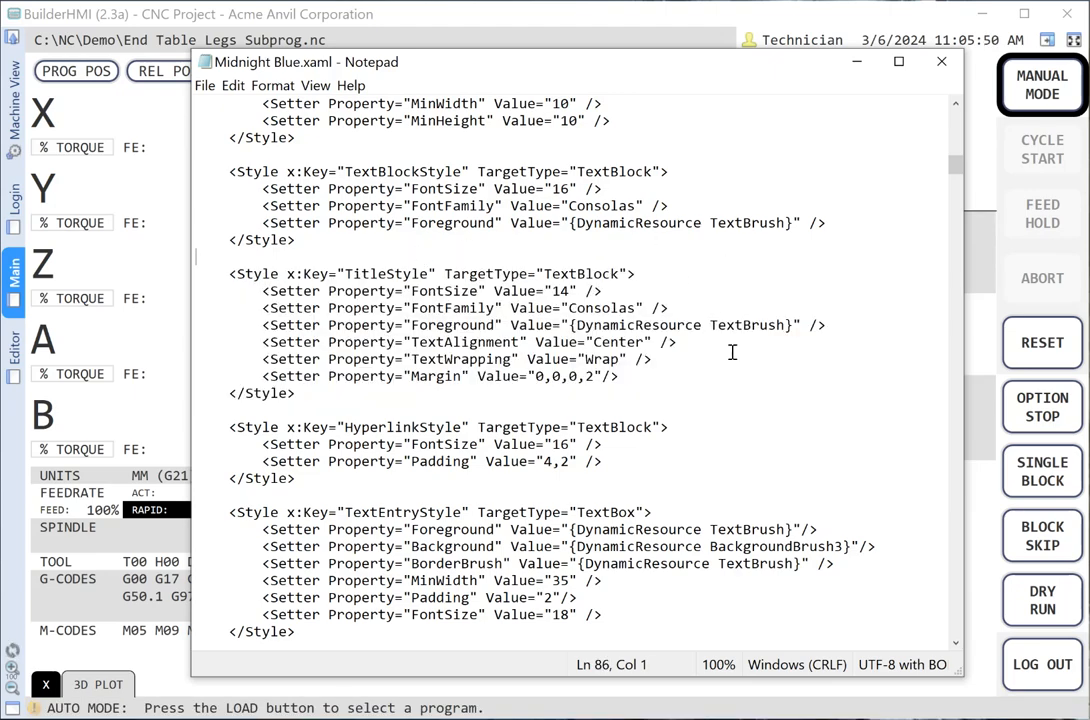
scroll(780, 330, "down", 3)
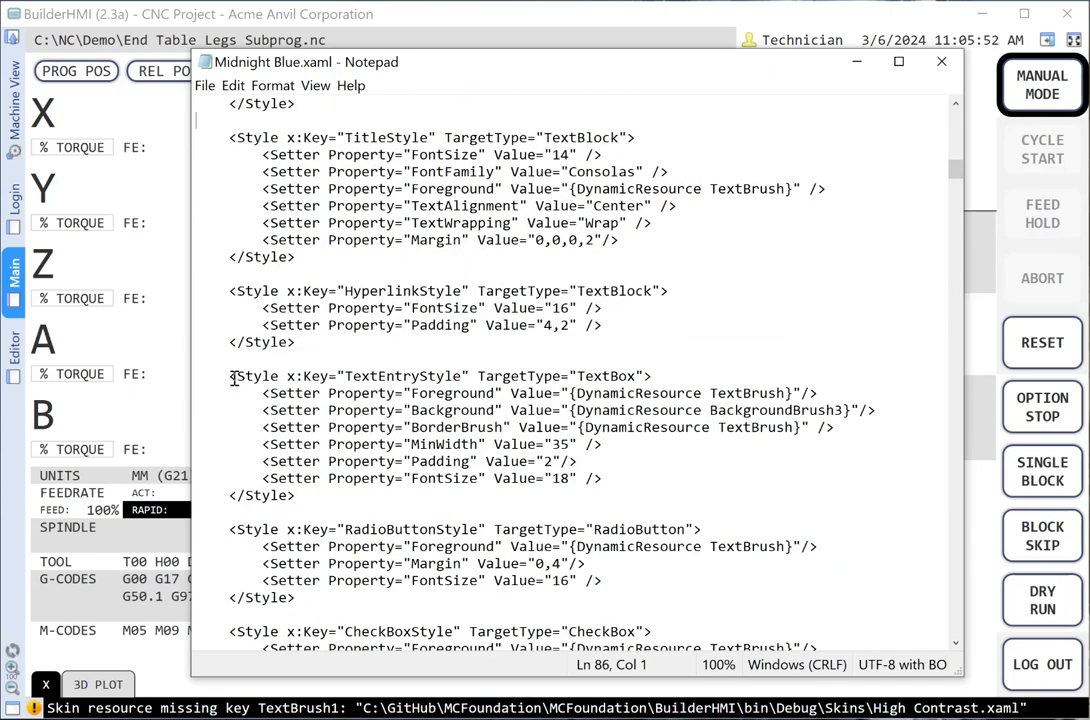
left_click_drag(229, 376, 314, 497)
left_click(725, 507)
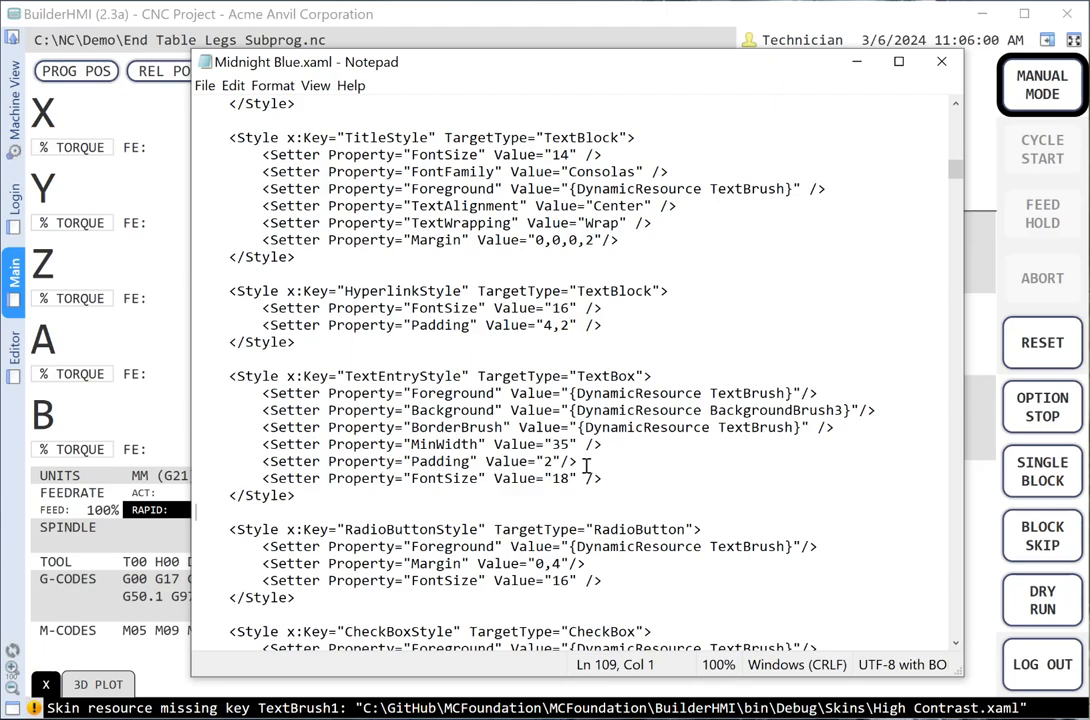
Step: Find the comment introducing the button styles further down the file and highlight "ButtonStyleX"
scroll(690, 424, "down", 4)
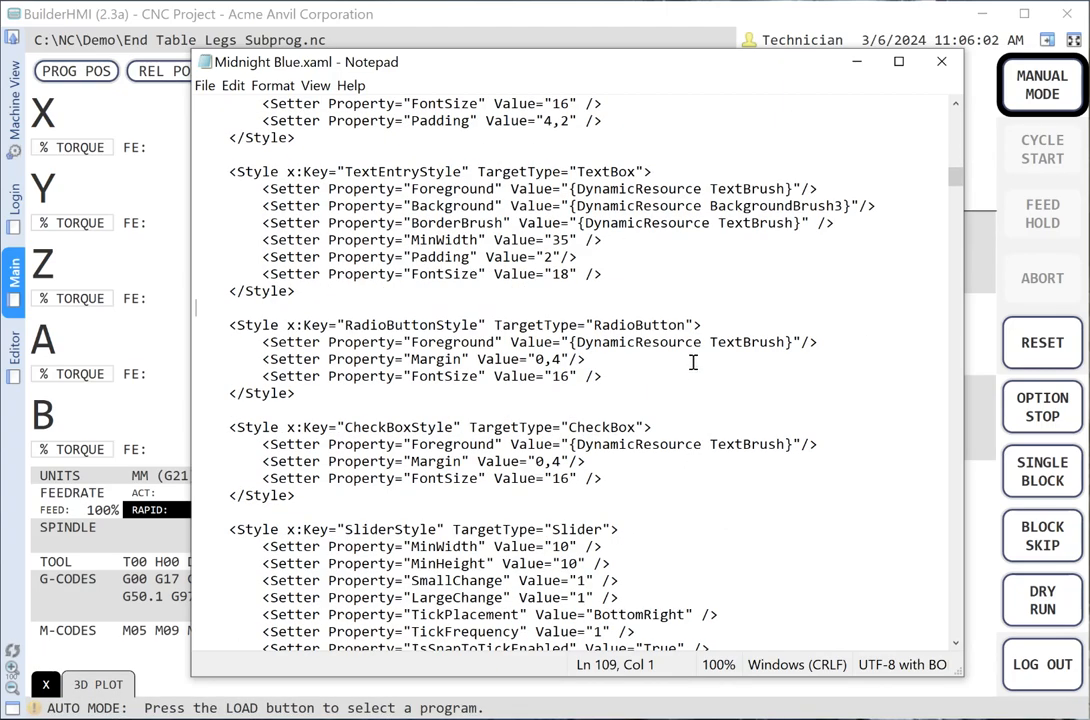
left_click_drag(954, 175, 975, 514)
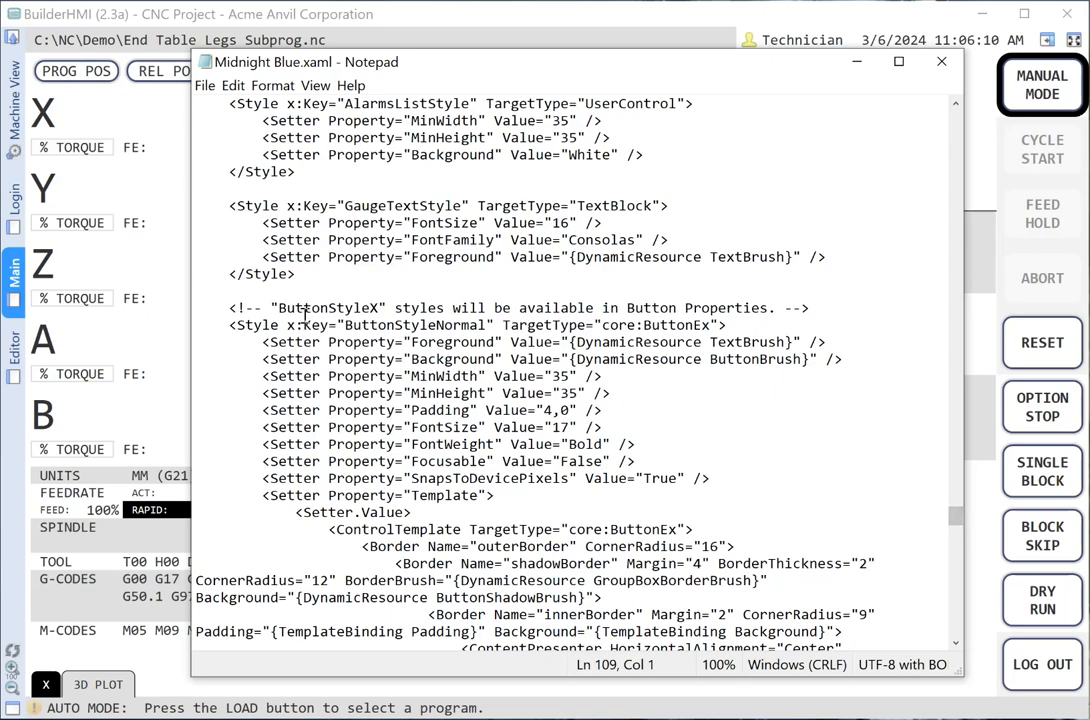
left_click_drag(278, 308, 380, 307)
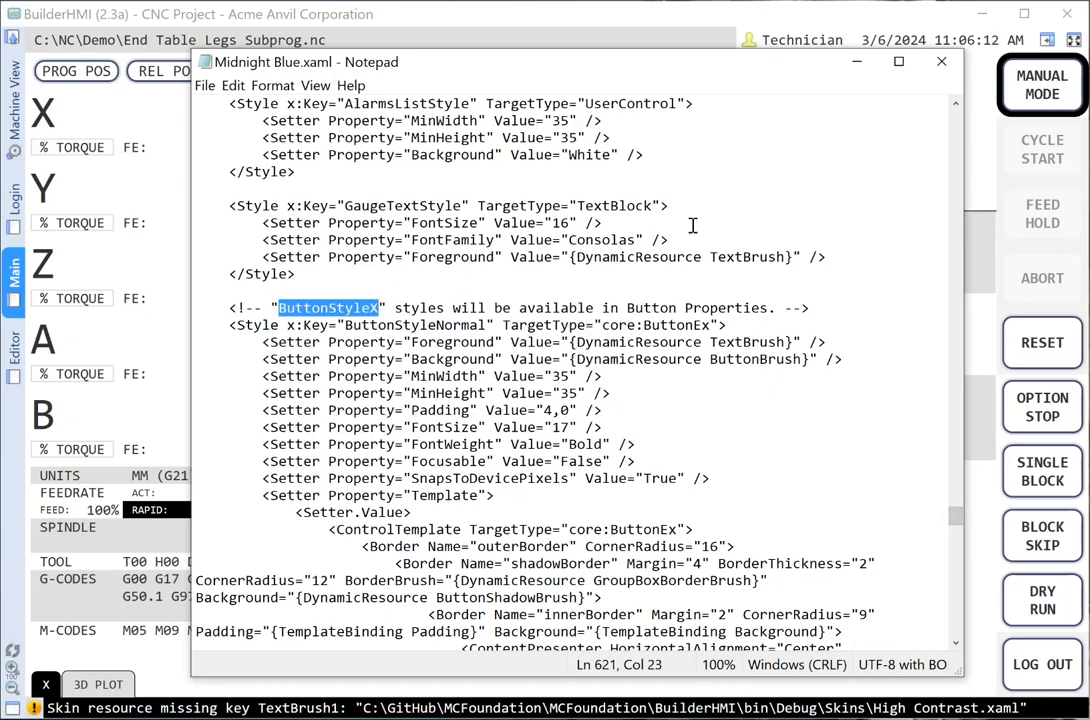
left_click(379, 292)
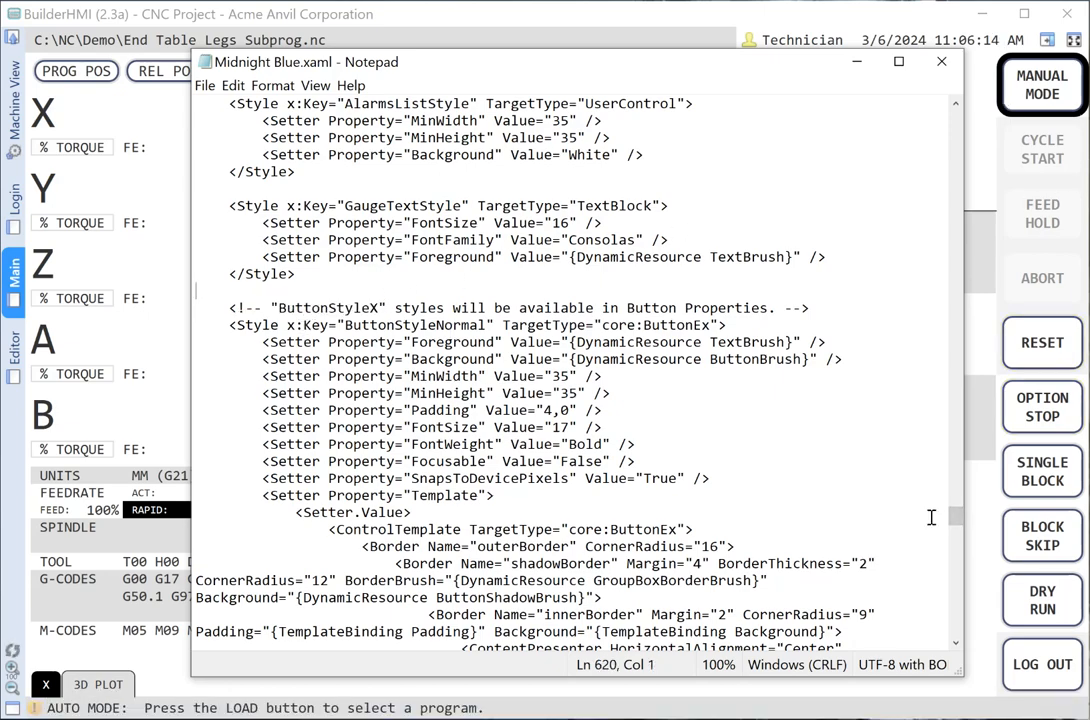
Step: Return to the beginning of the skin file and examine the brushes between the Colors Start and Colors End comments
left_click_drag(958, 523, 968, 128)
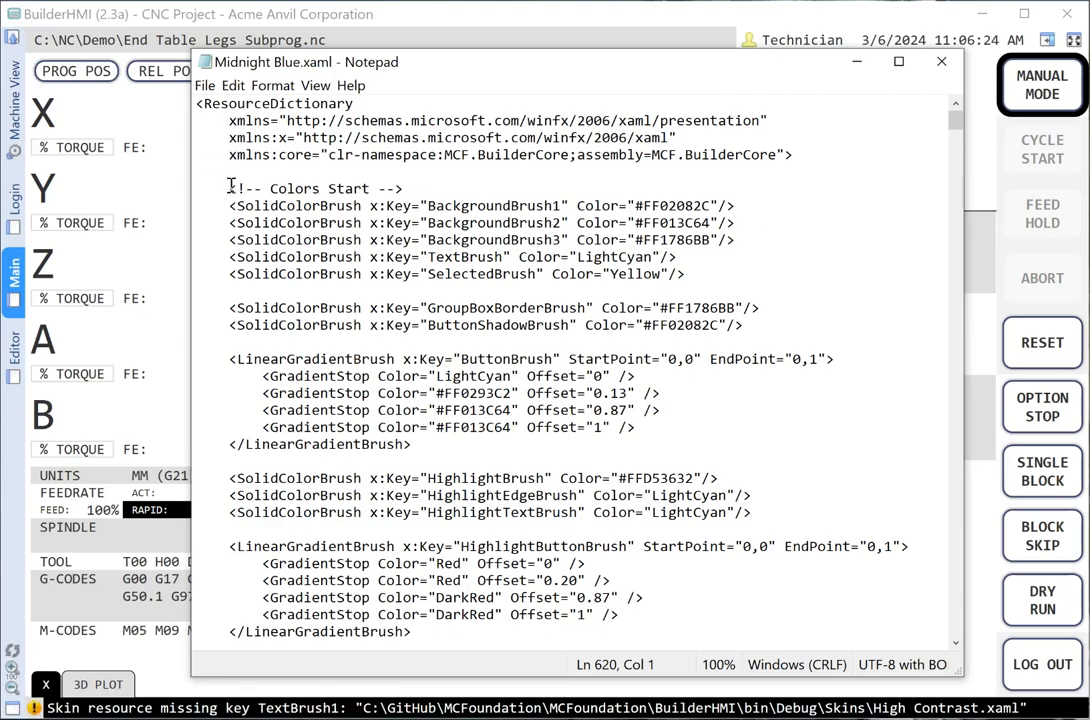
mouse_move(229, 187)
left_mouse_down()
mouse_move(426, 178)
mouse_move(213, 188)
left_mouse_up()
left_click(271, 172)
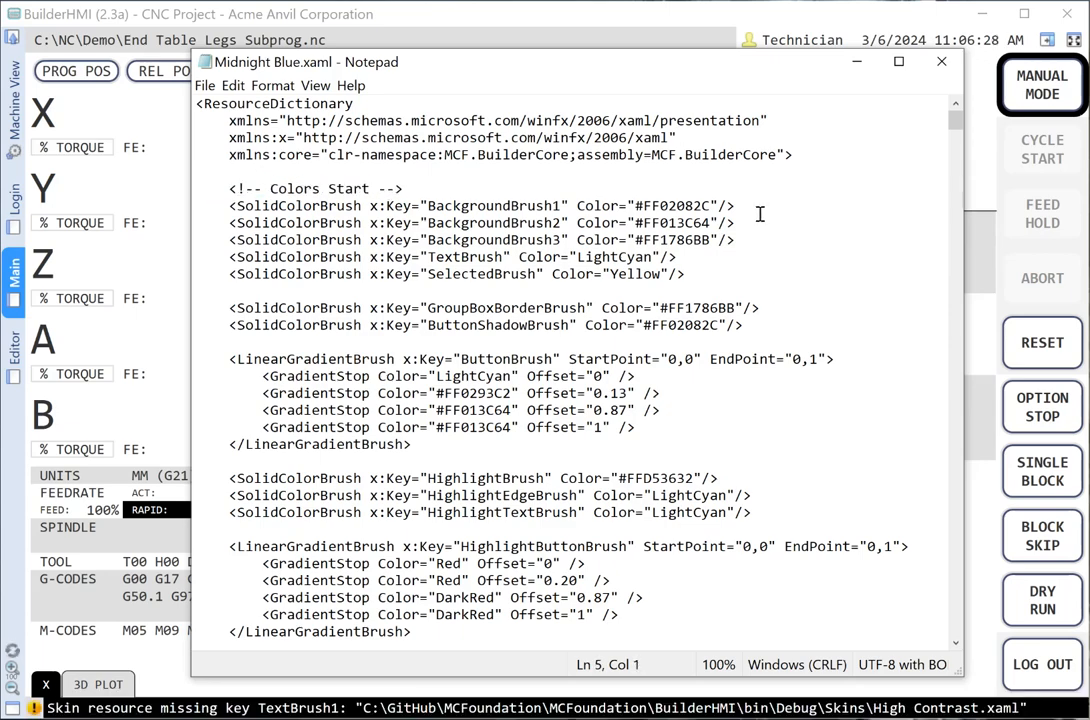
scroll(745, 243, "down", 4)
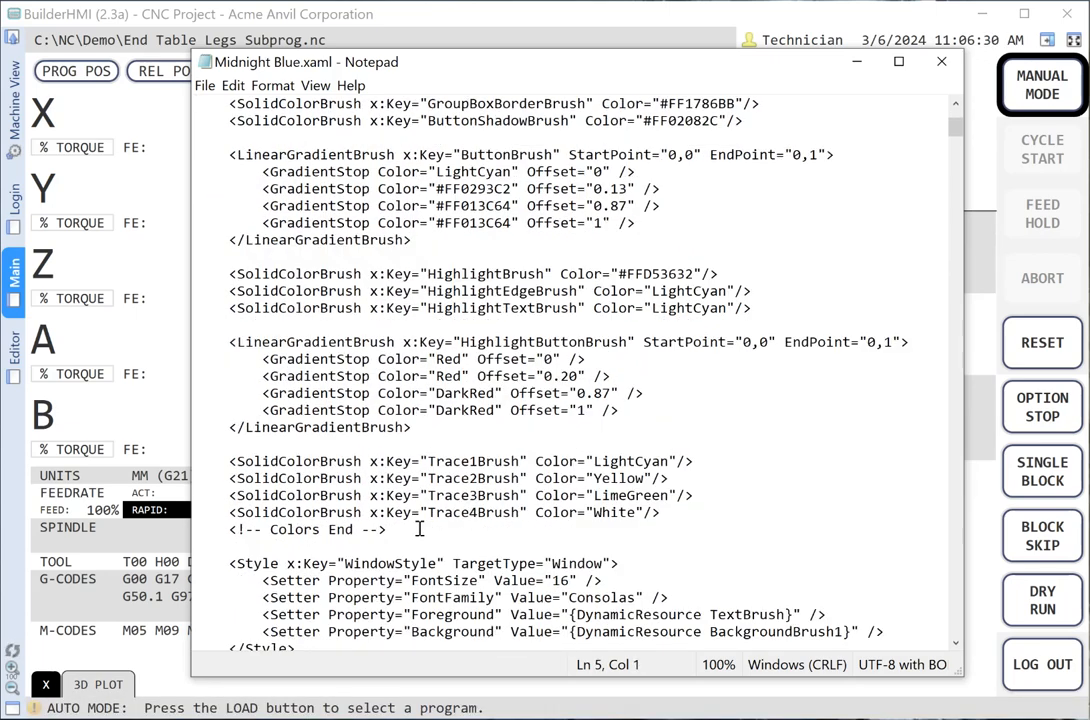
left_click_drag(270, 529, 354, 529)
scroll(598, 283, "up", 2)
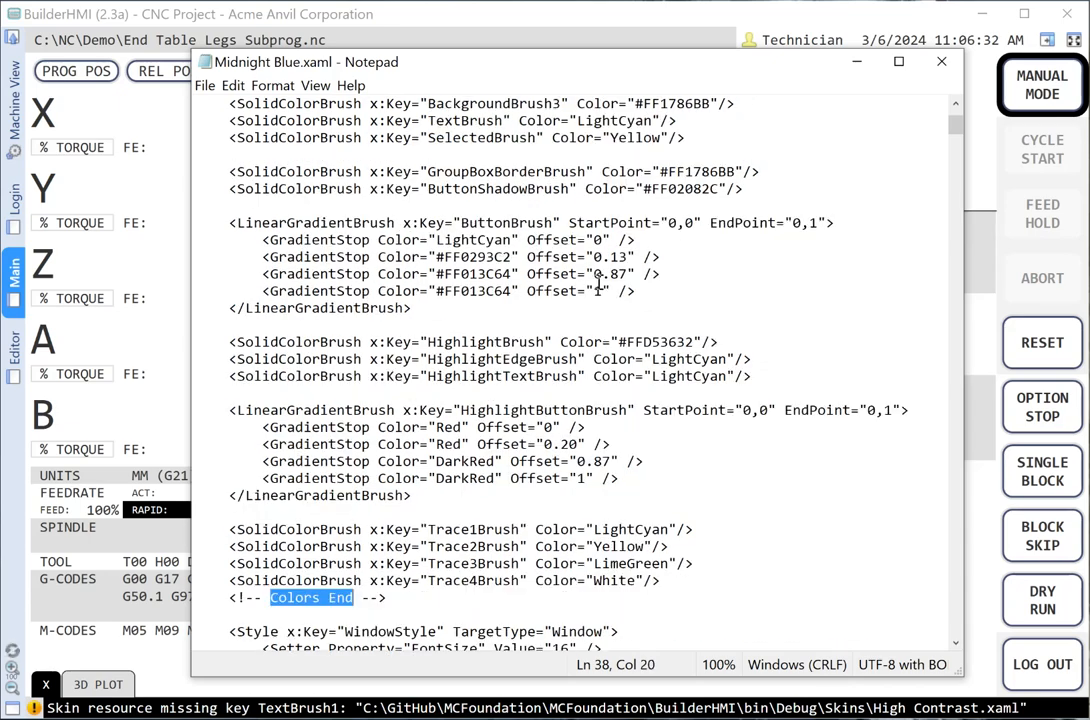
scroll(598, 283, "up", 2)
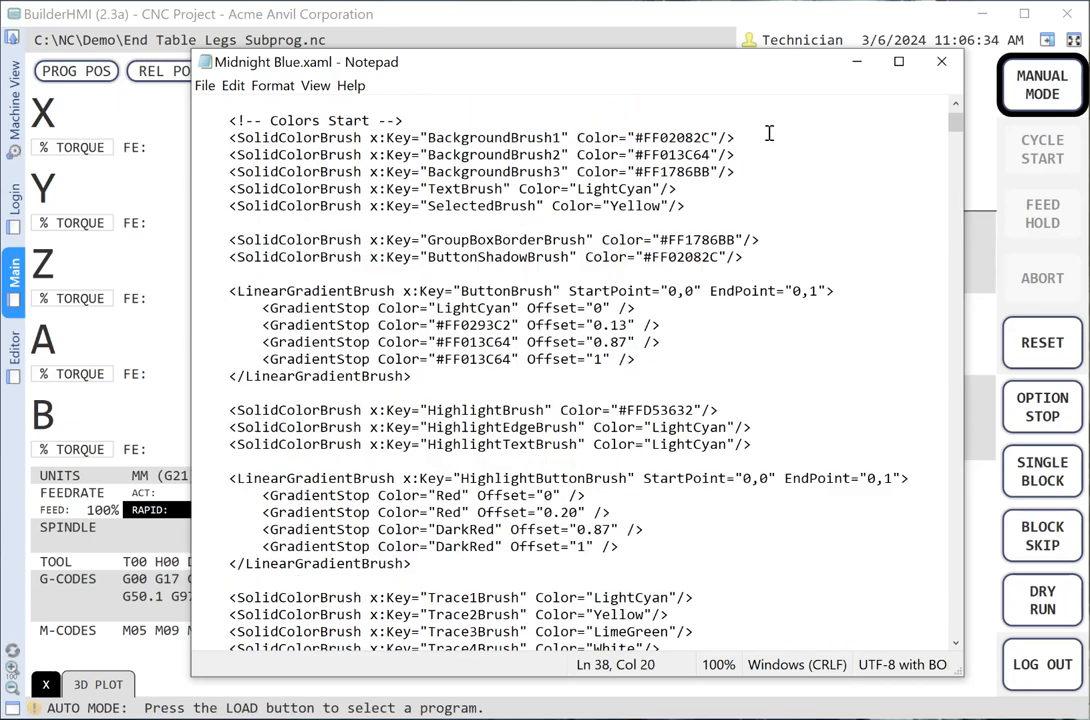
Step: Examine the BackgroundBrush1 hex color, highlighting the full value, its leading FF digits and its last six digits
left_click_drag(645, 137, 711, 137)
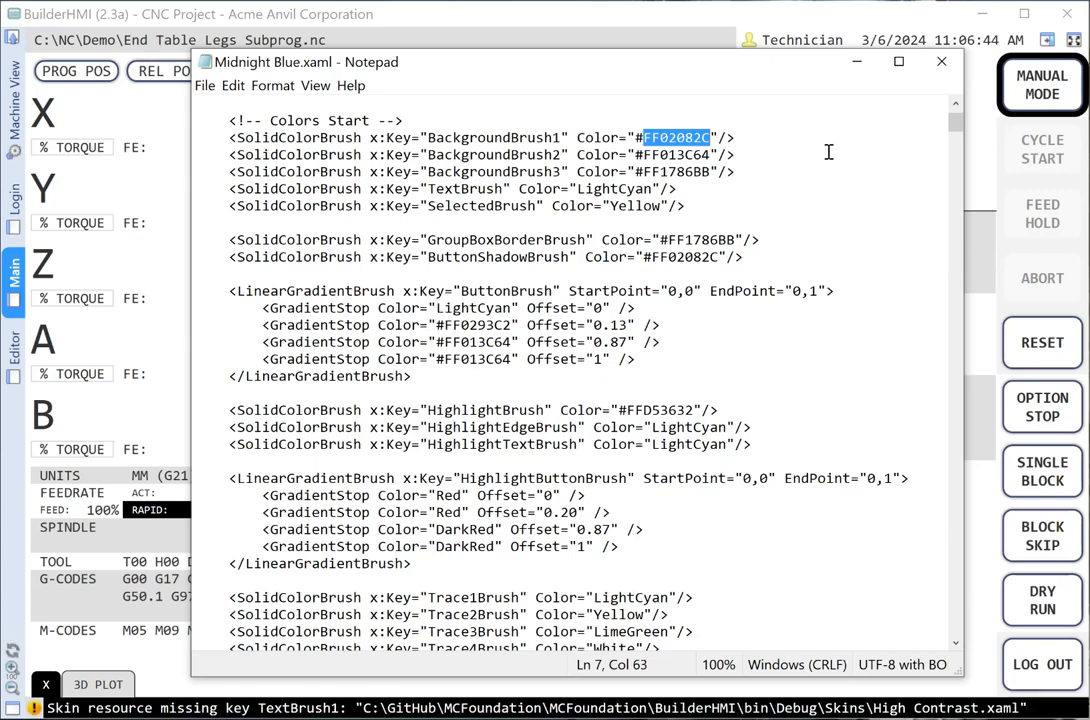
left_click(660, 139)
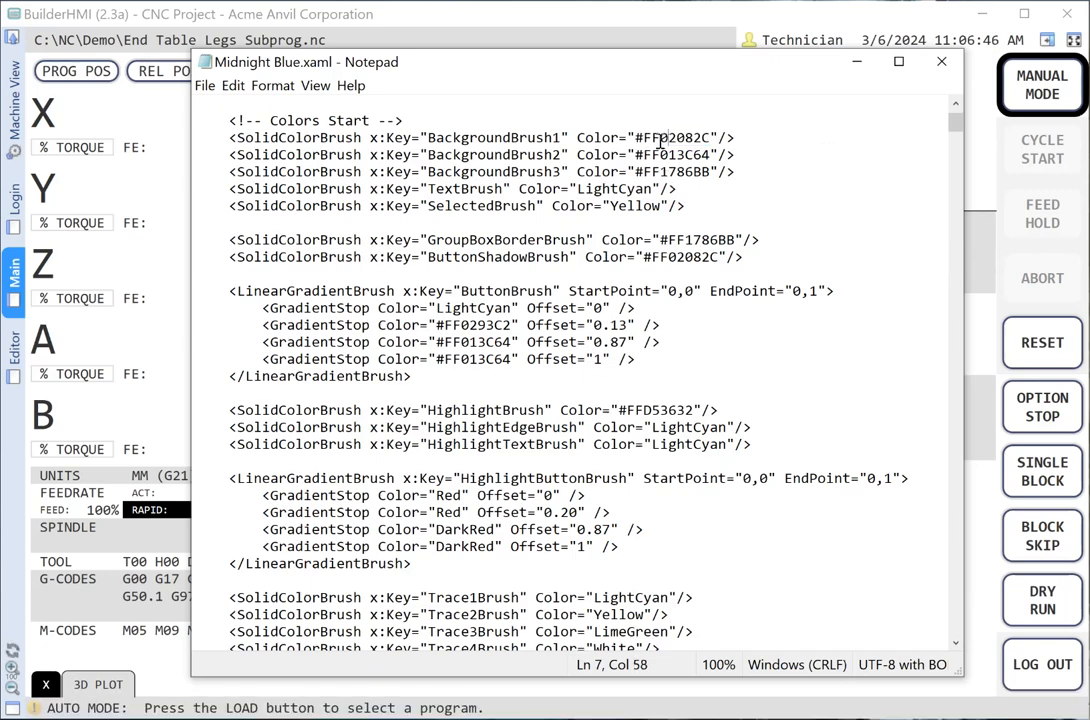
left_click_drag(641, 137, 662, 138)
left_click_drag(661, 137, 709, 136)
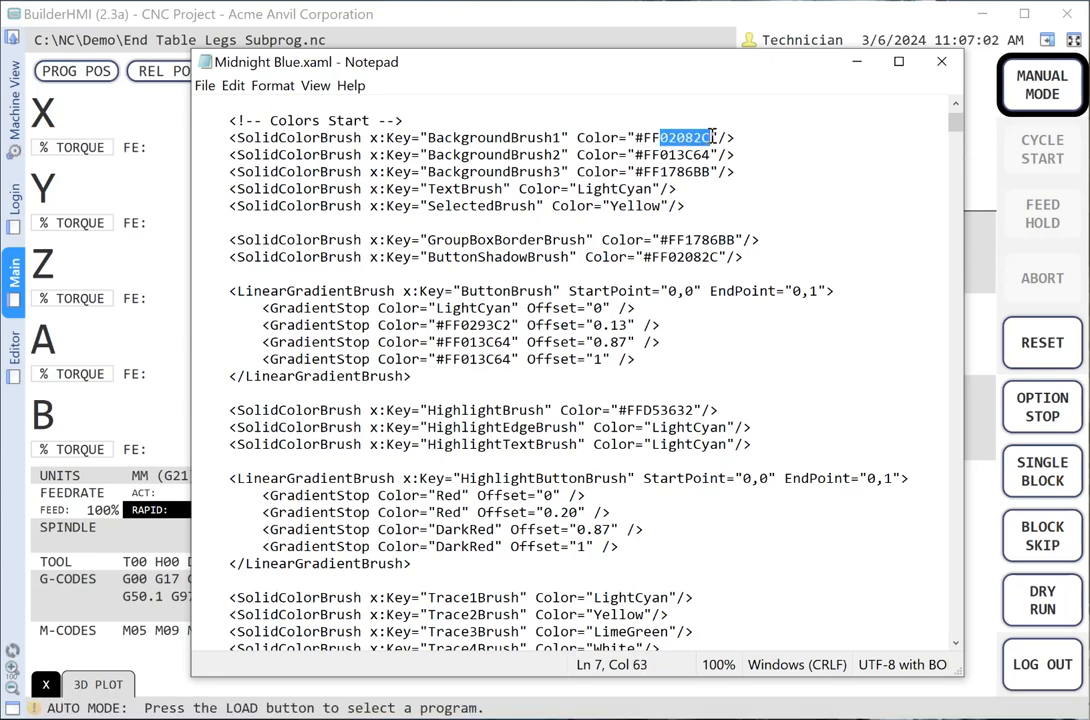
left_click(786, 139)
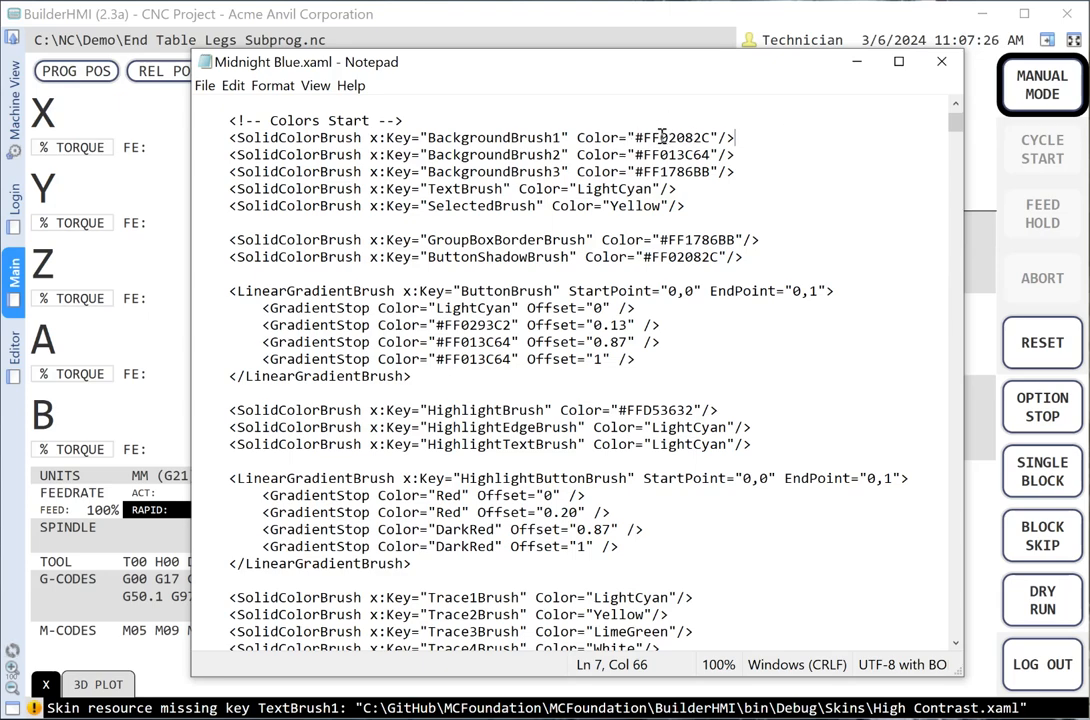
left_click_drag(660, 140, 709, 140)
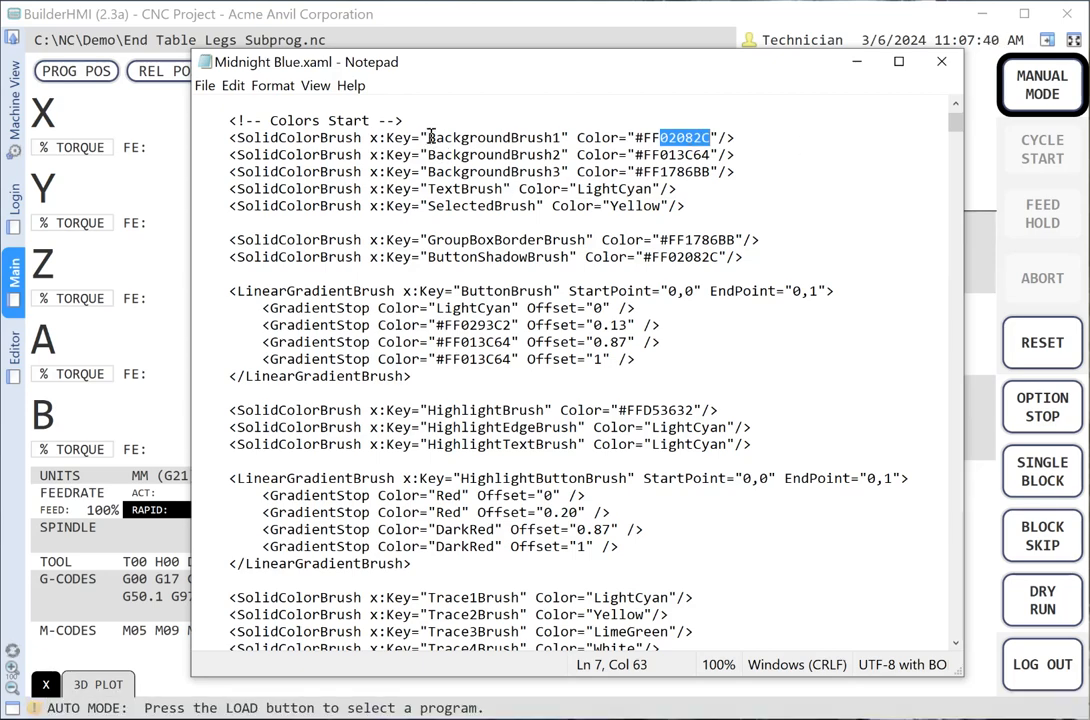
Step: Compare the BackgroundBrush1 and TextBrush entries by highlighting their key names and color values
left_click_drag(430, 137, 553, 137)
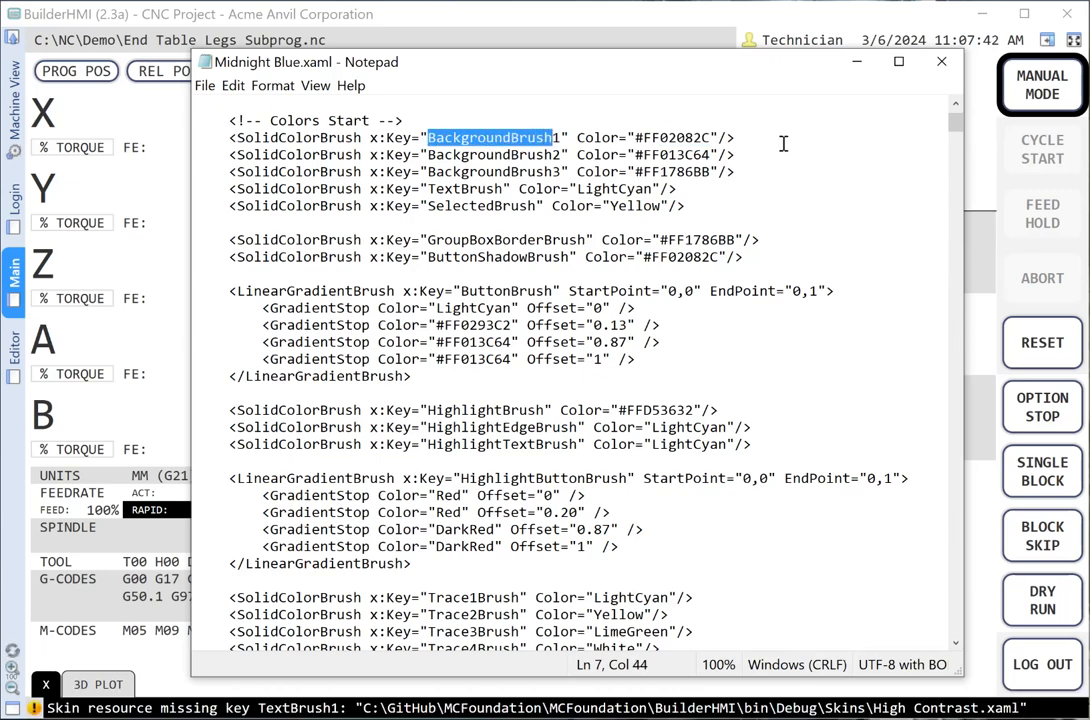
double_click(430, 188)
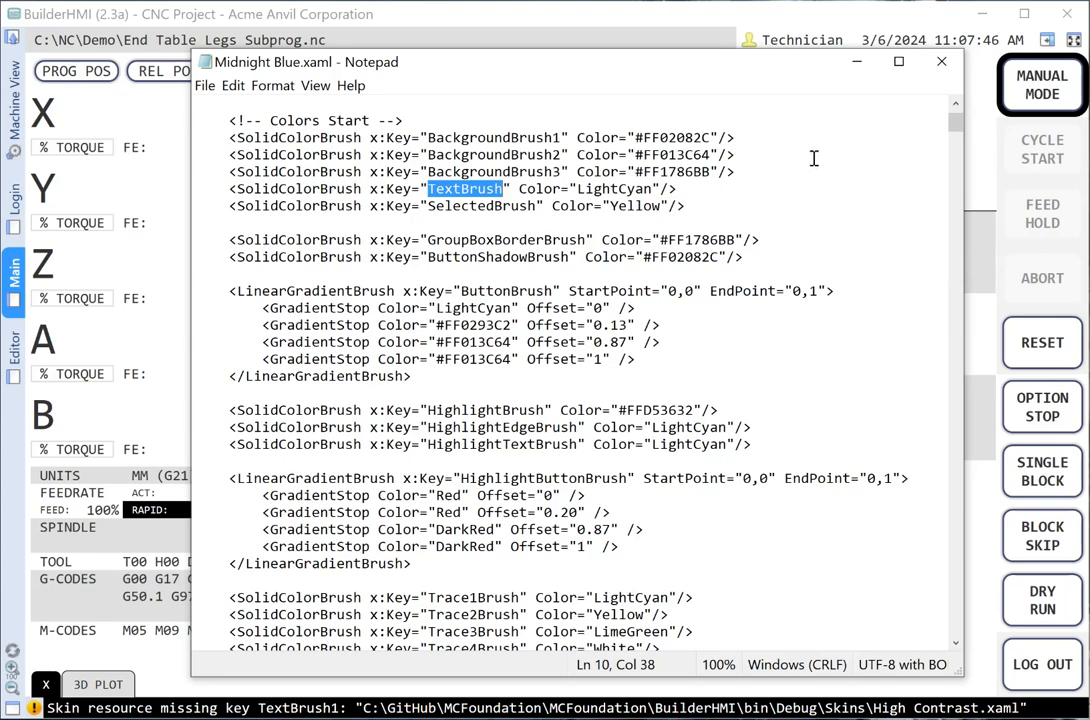
double_click(590, 188)
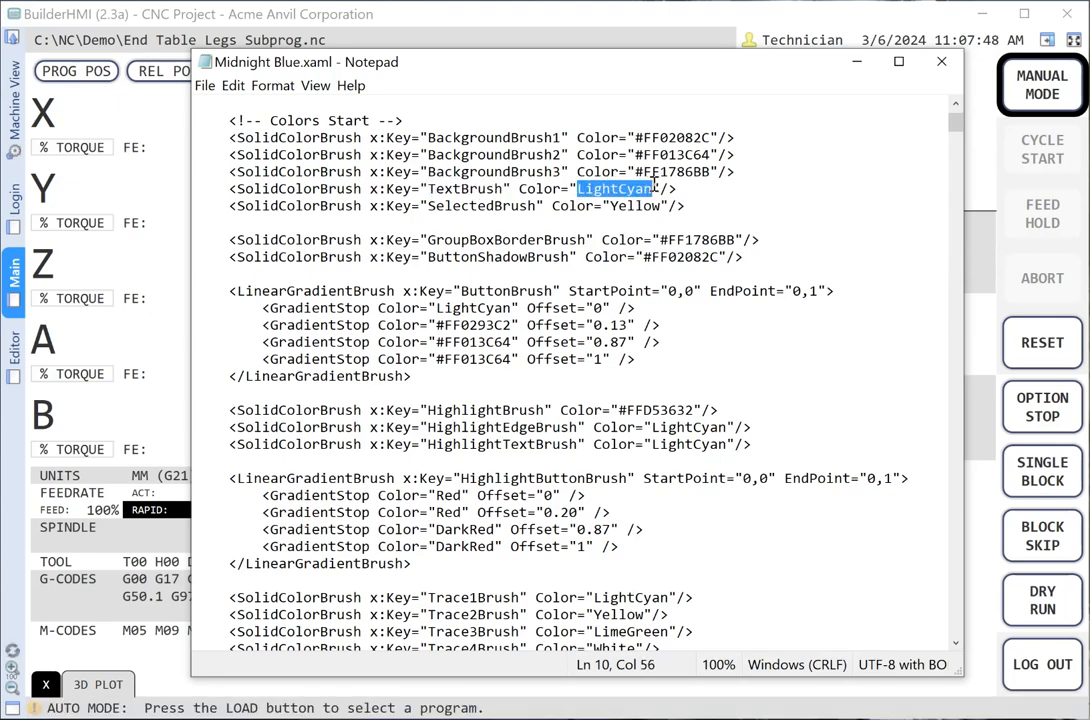
left_click_drag(659, 137, 708, 137)
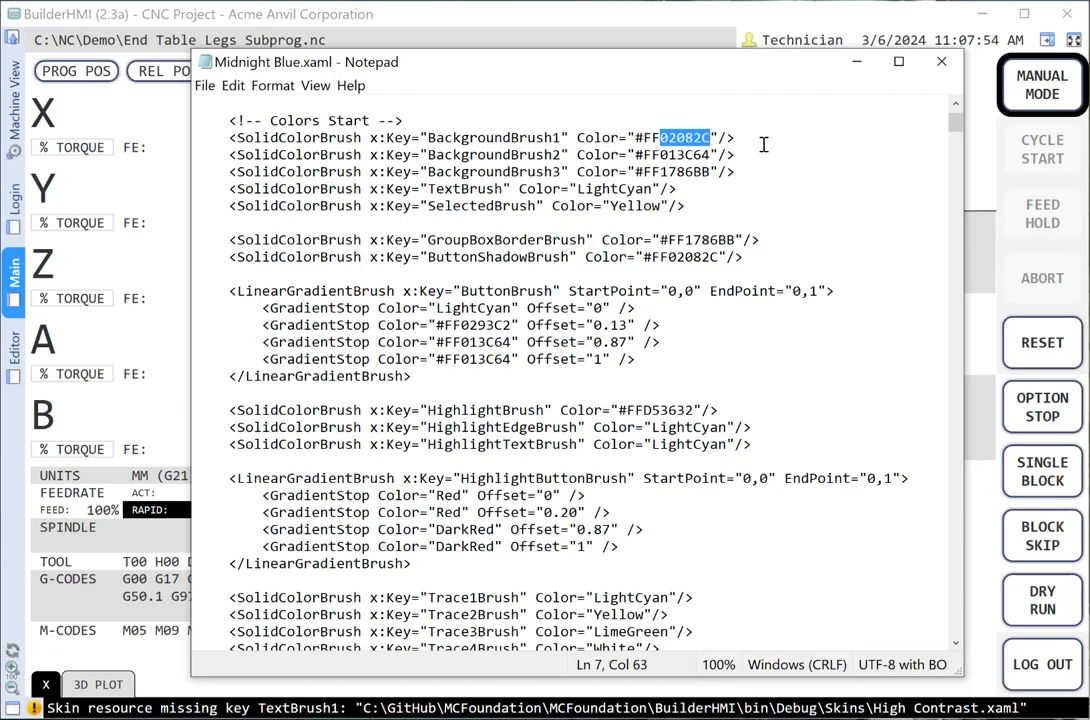
double_click(580, 188)
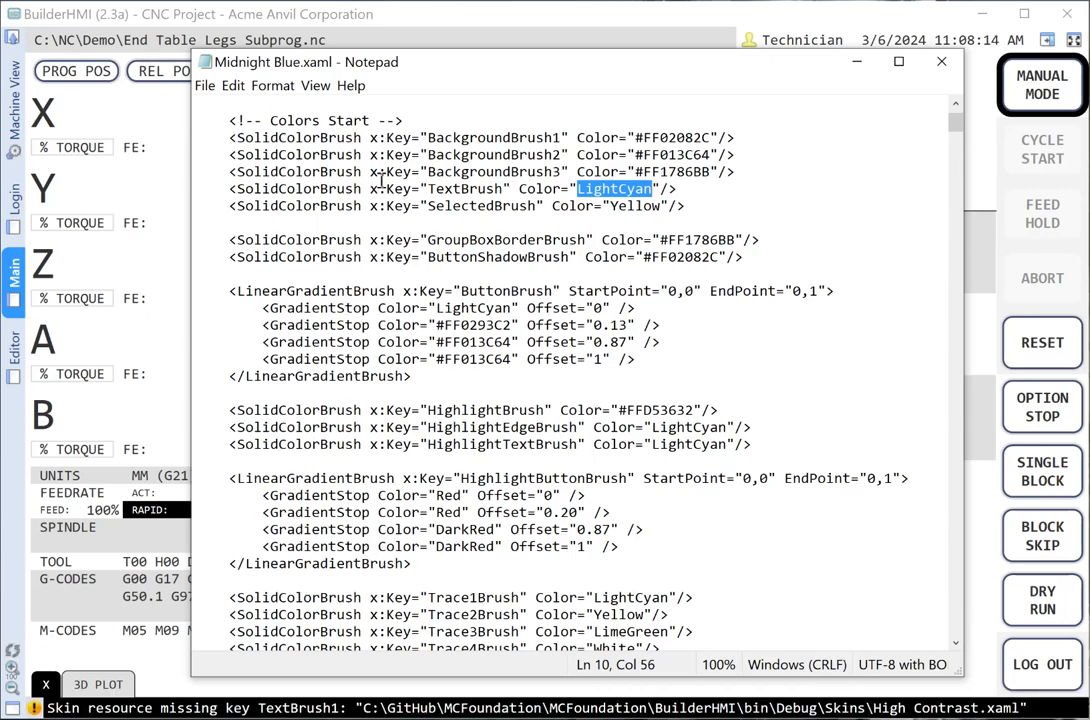
left_click(684, 188)
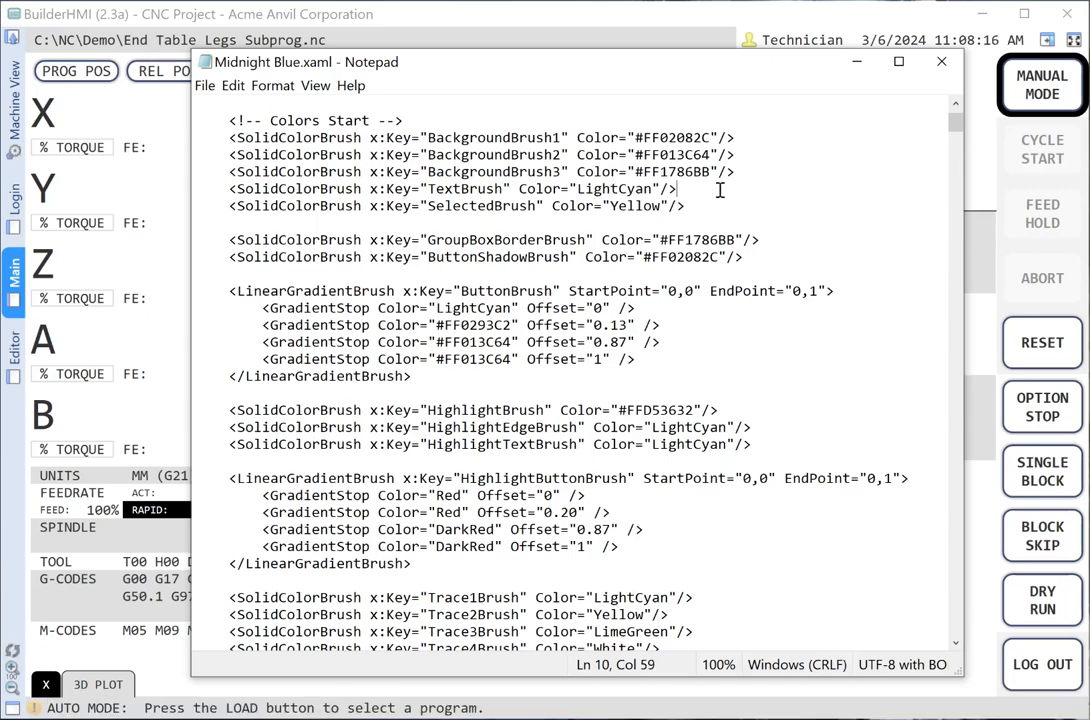
left_click(577, 188)
double_click(577, 188)
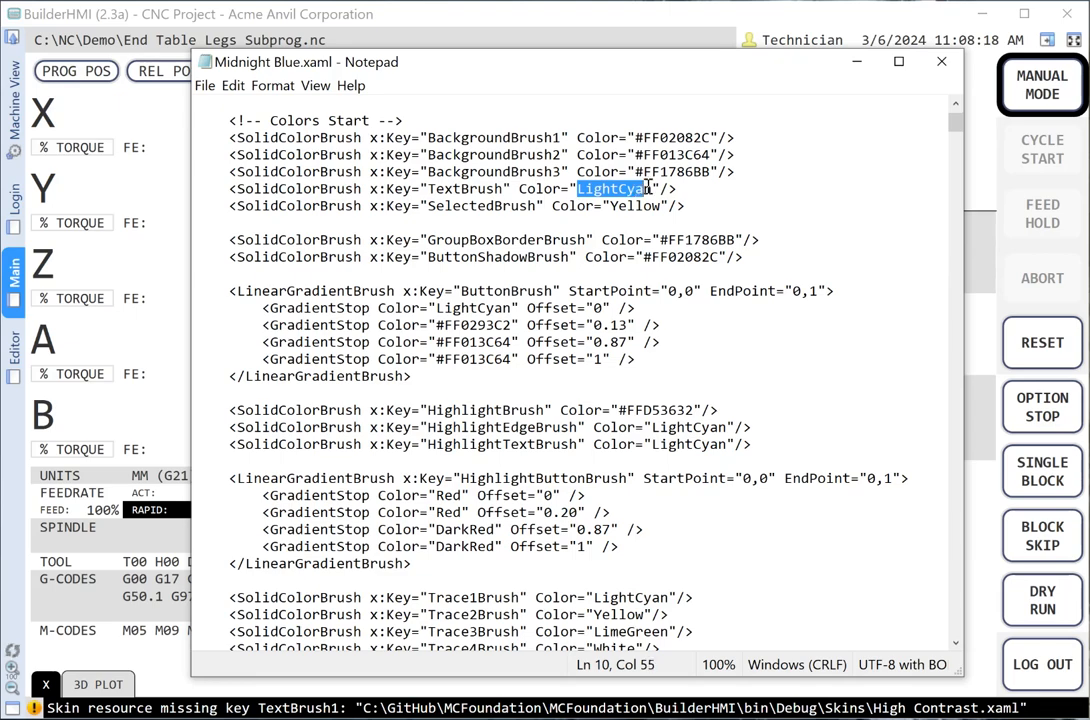
left_click(855, 191)
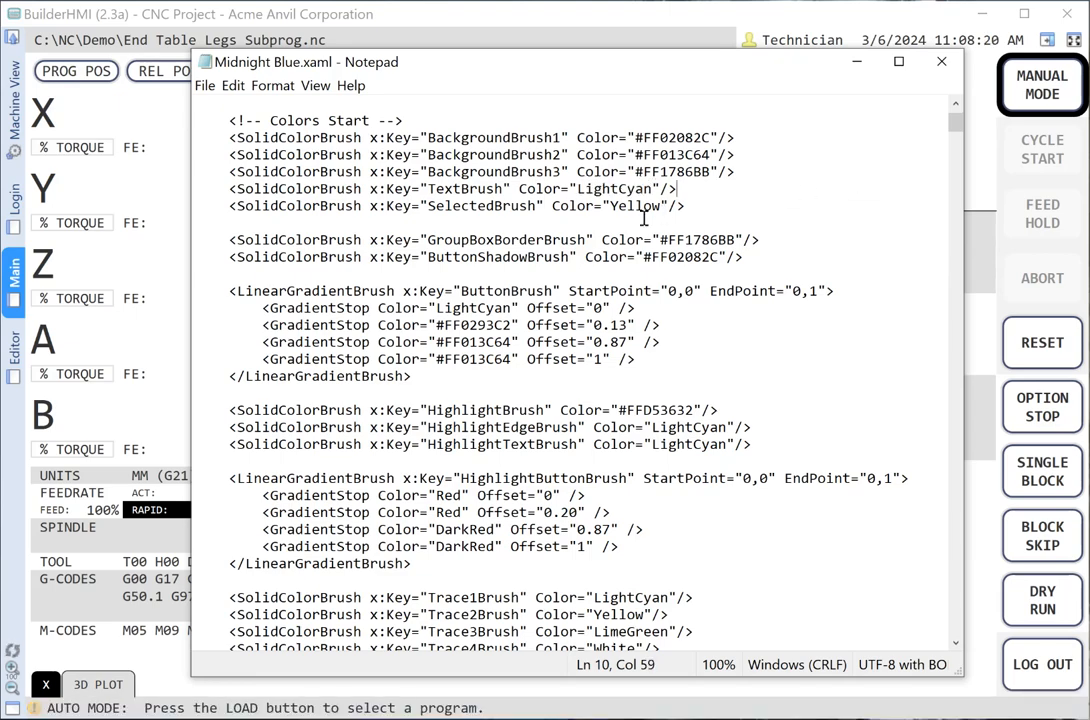
Step: Examine the SelectedBrush name and color, and highlight the opening line of the ButtonBrush linear gradient
left_click_drag(610, 205, 664, 205)
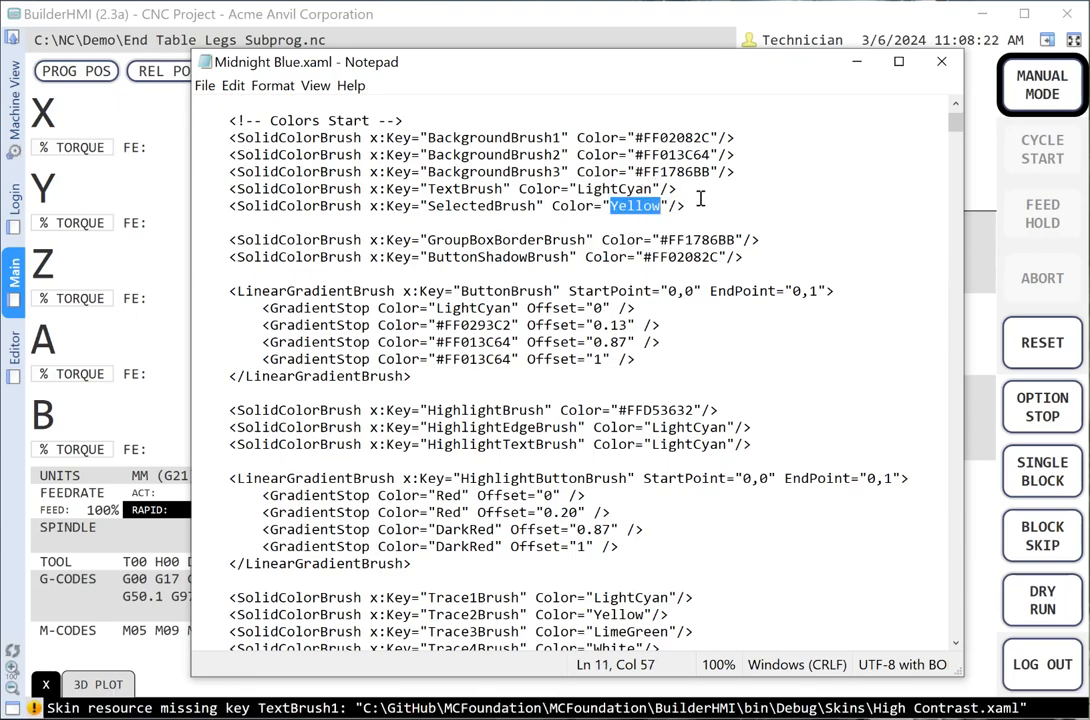
left_click(706, 204)
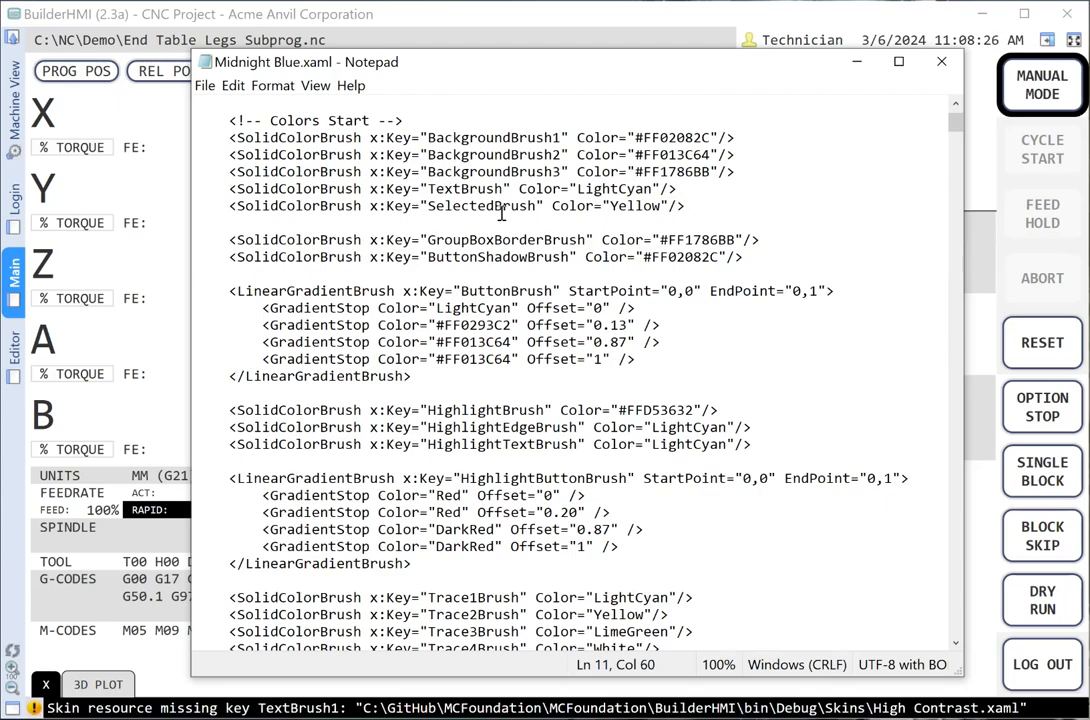
left_click_drag(428, 207, 534, 207)
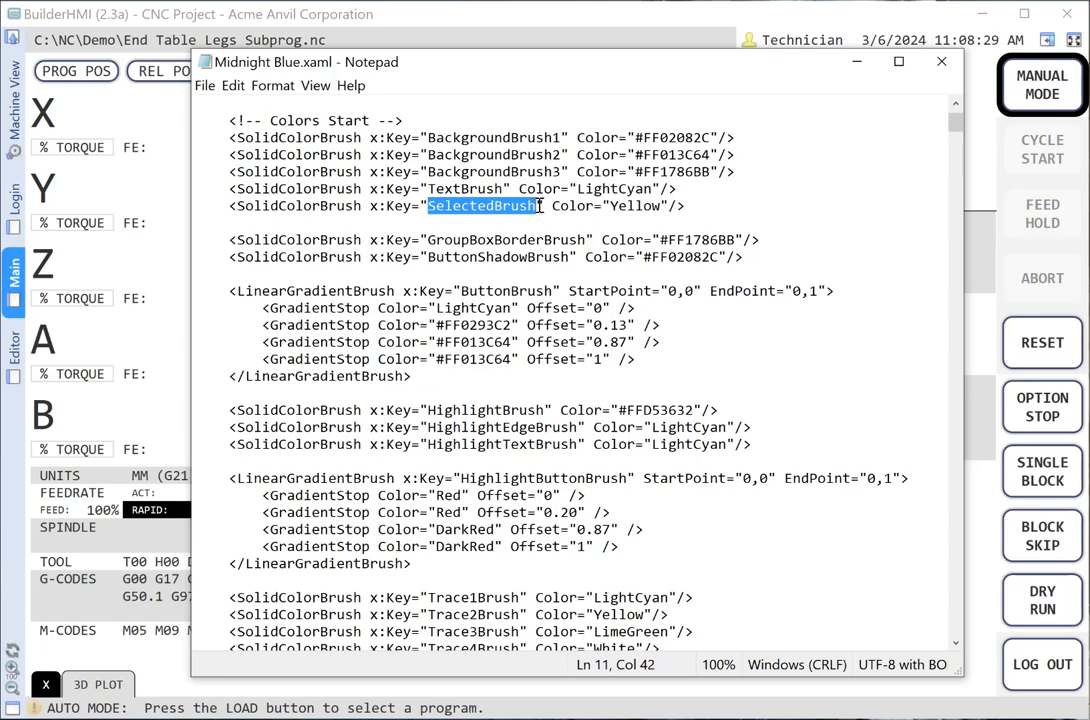
left_click(768, 214)
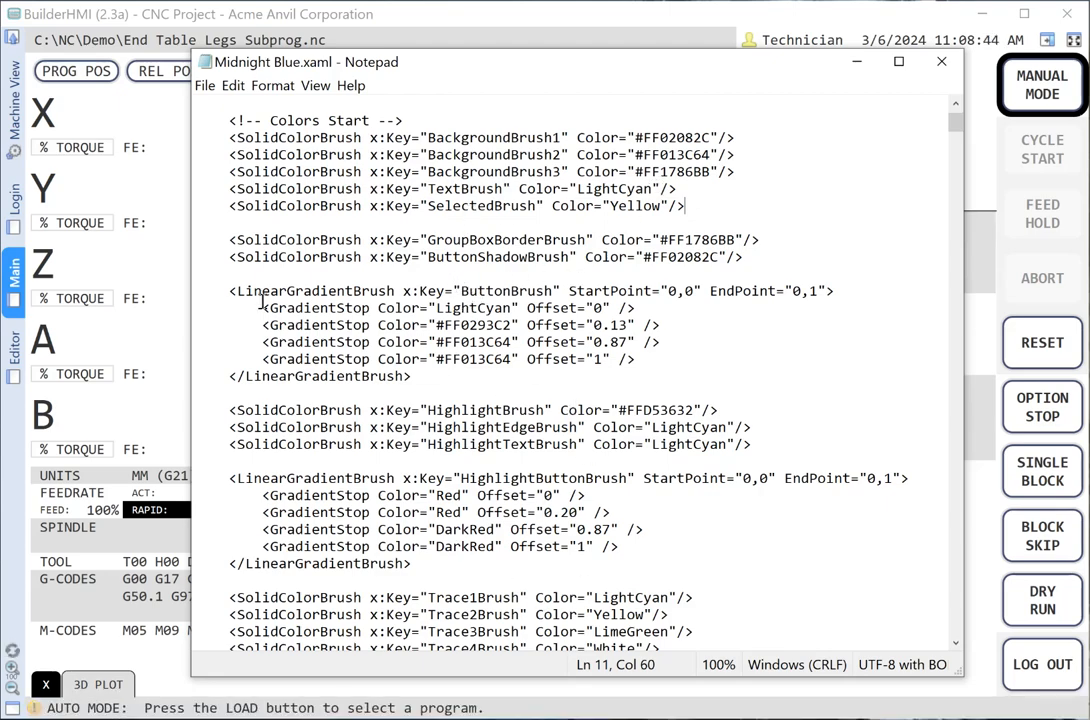
left_click_drag(228, 290, 853, 293)
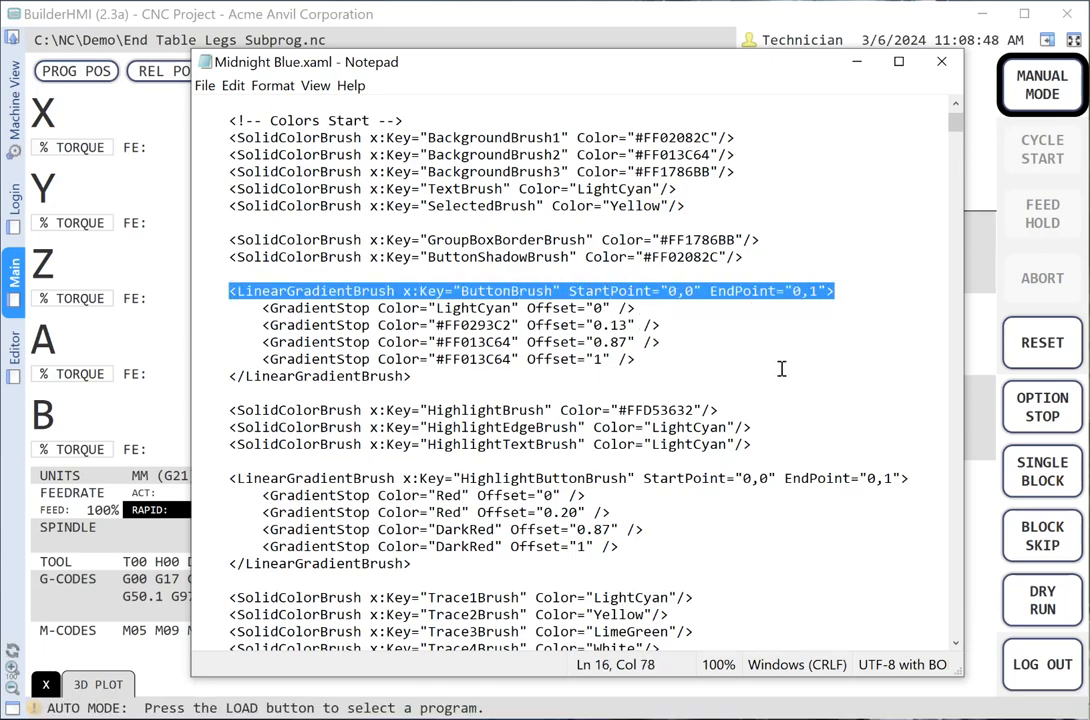
Step: Switch to BuilderHMI and clear the Skin setting's file selection, checking the Main screen before returning to Midnight Blue.xaml in Notepad
left_click(533, 22)
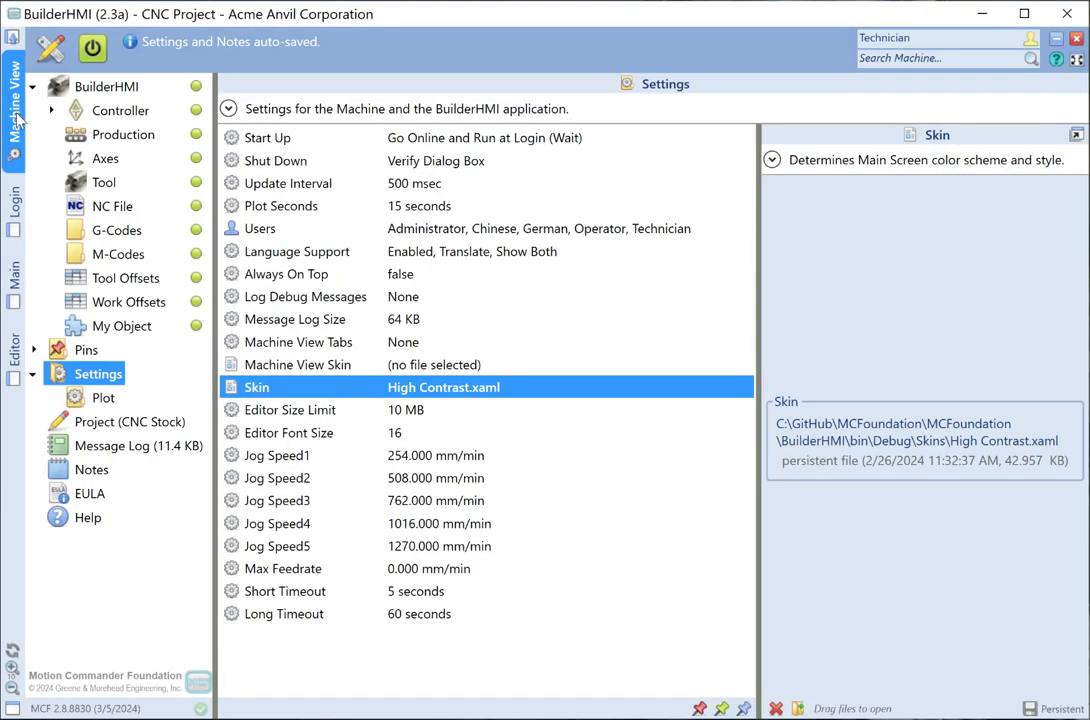
left_click(11, 100)
left_click(776, 709)
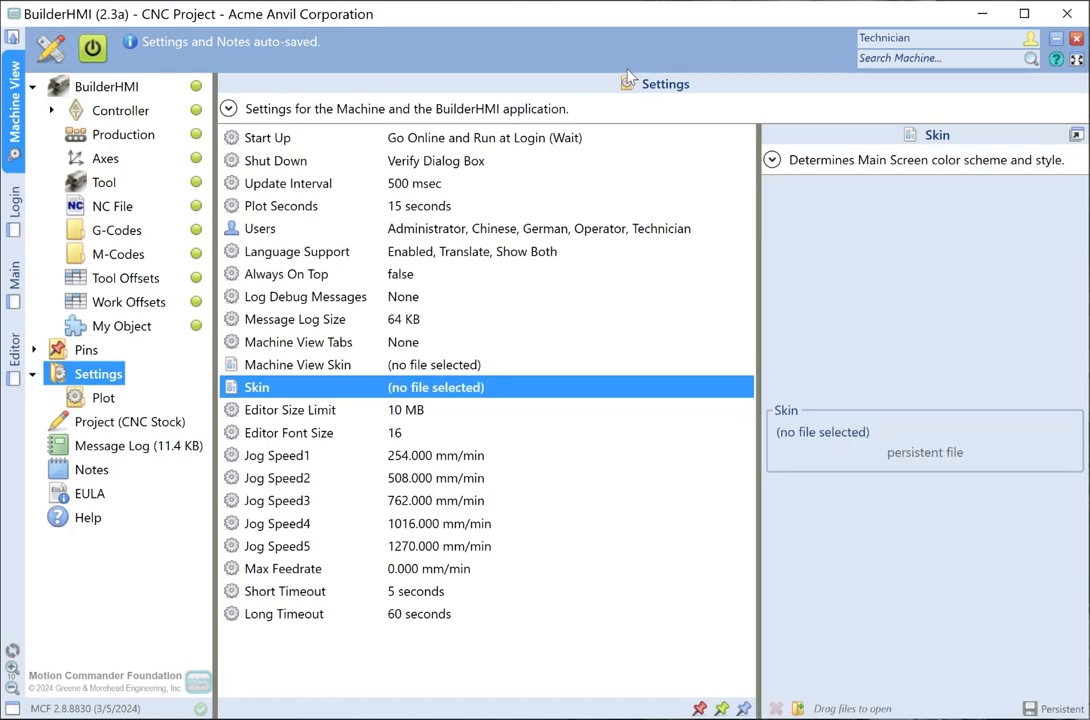
left_click(13, 288)
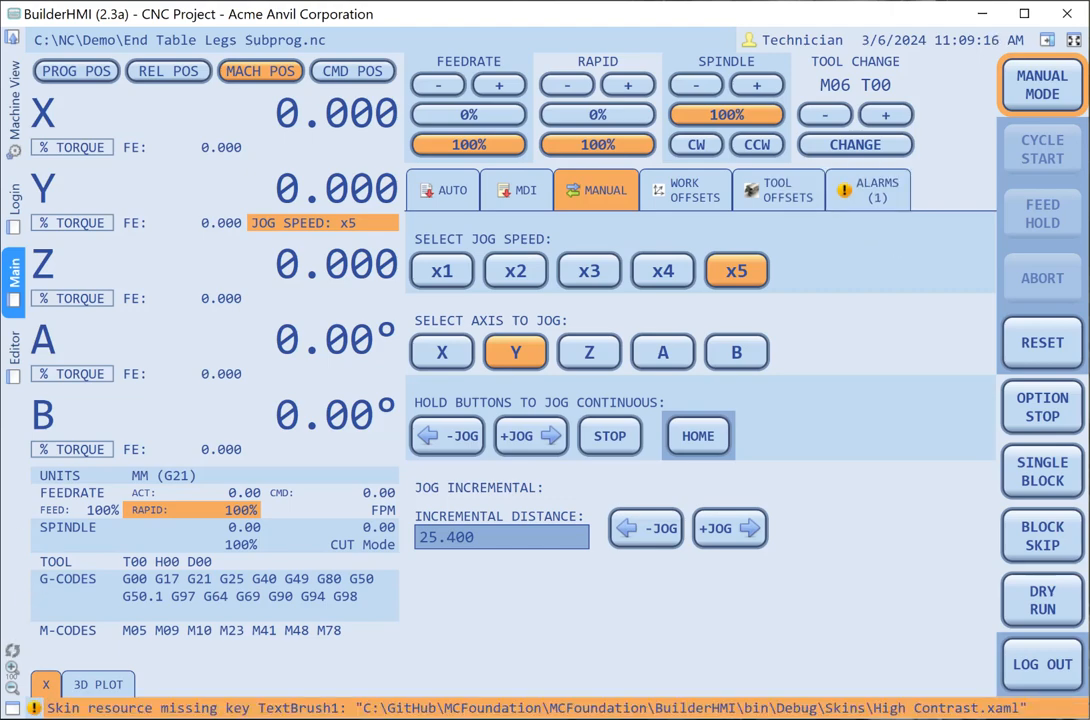
key("alt+Tab")
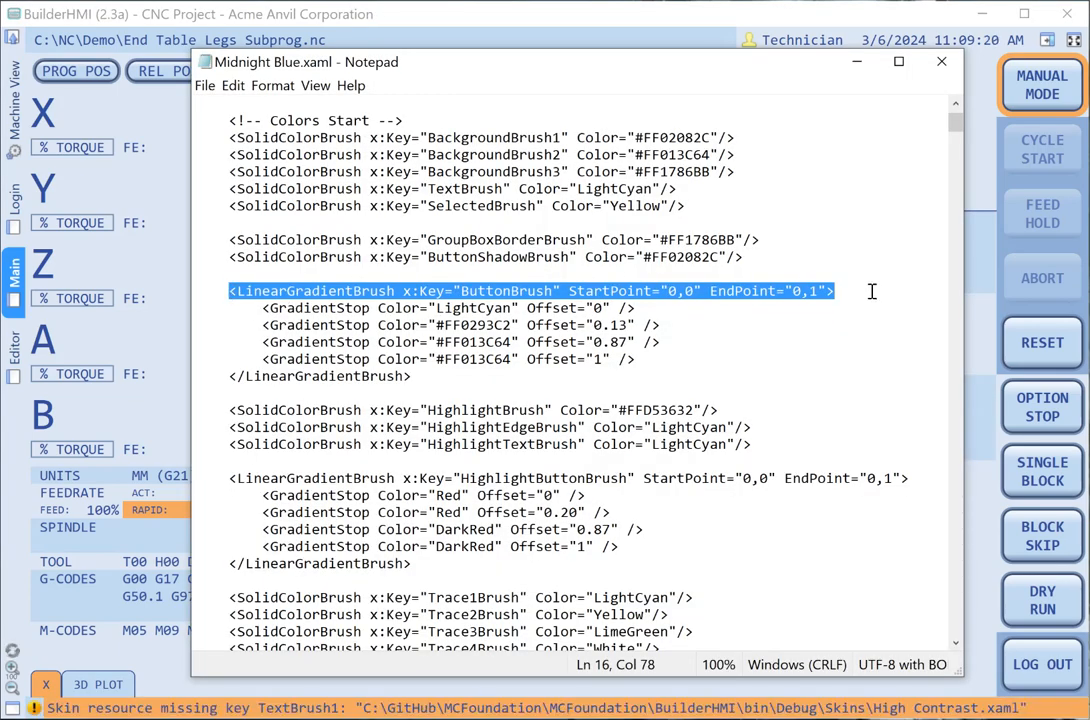
Step: Examine the ButtonBrush linear gradient, highlighting its brush type, the hex digits of its last three gradient stops and the first stop's color name
left_click(647, 305)
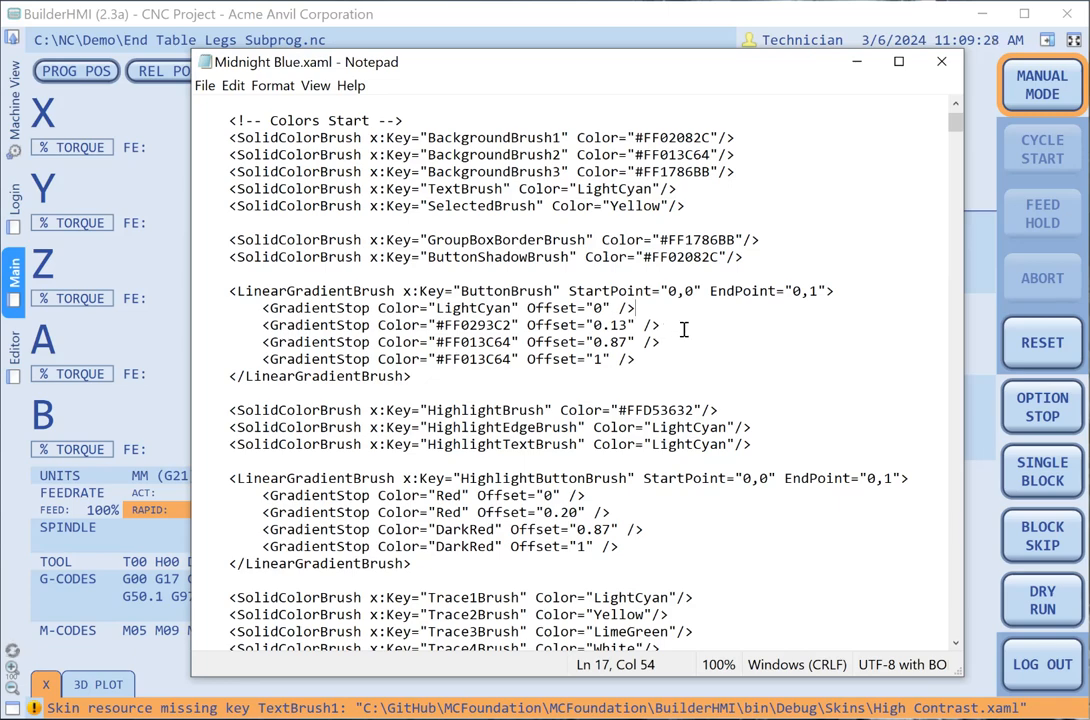
double_click(304, 290)
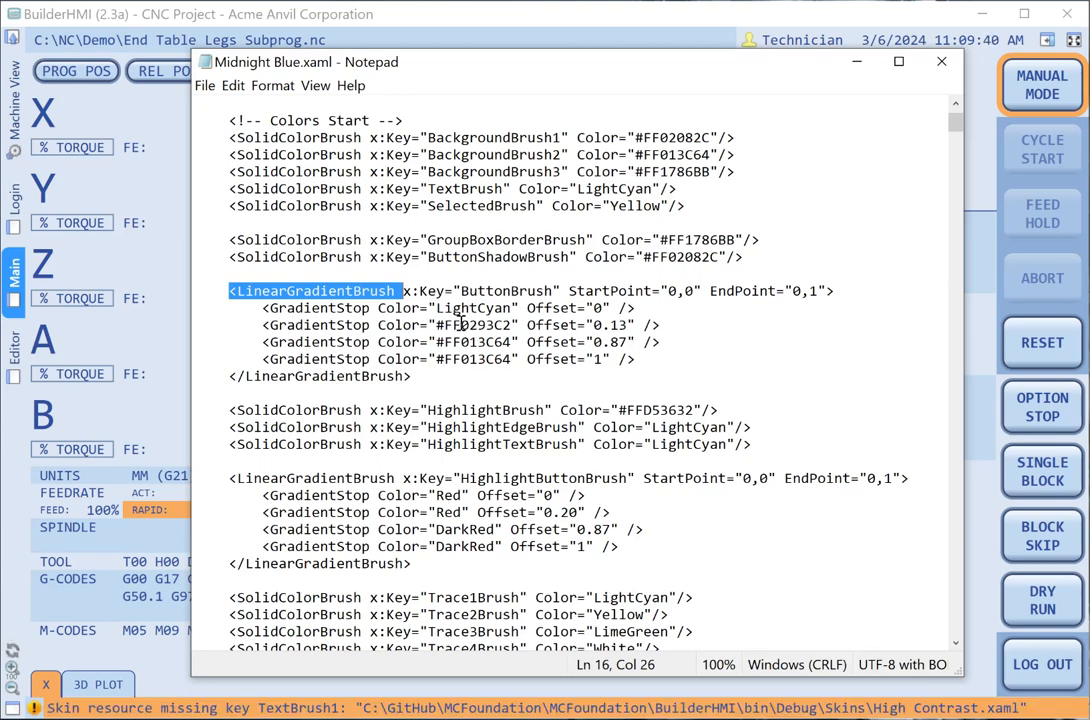
left_click_drag(461, 325, 511, 325)
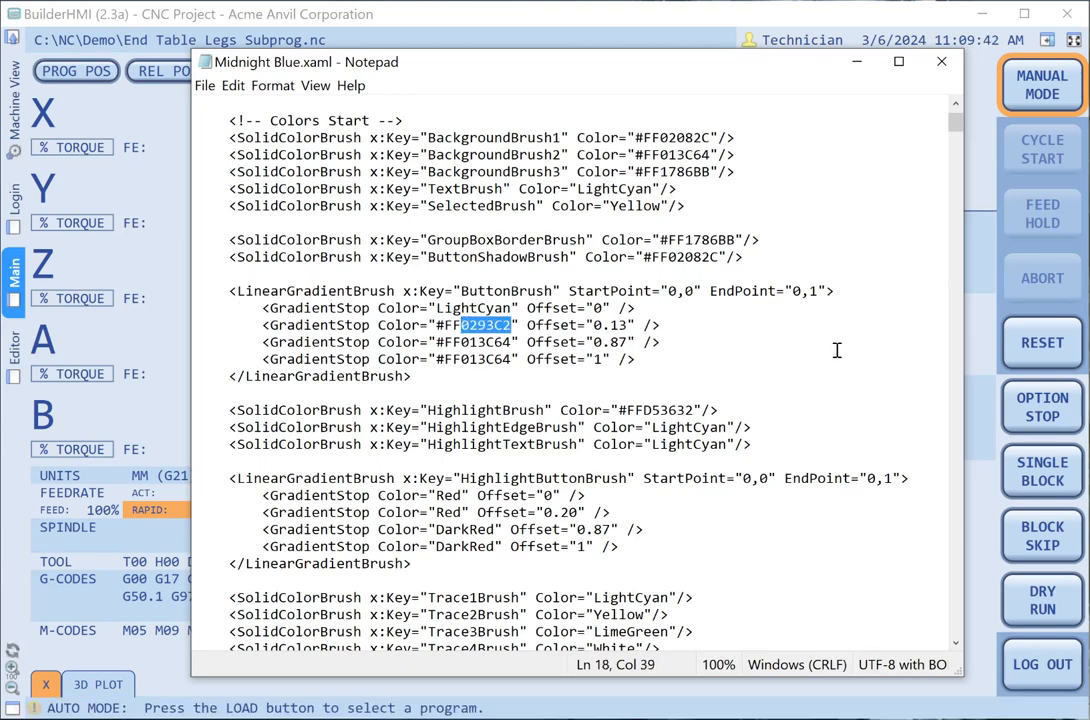
left_click_drag(461, 342, 511, 342)
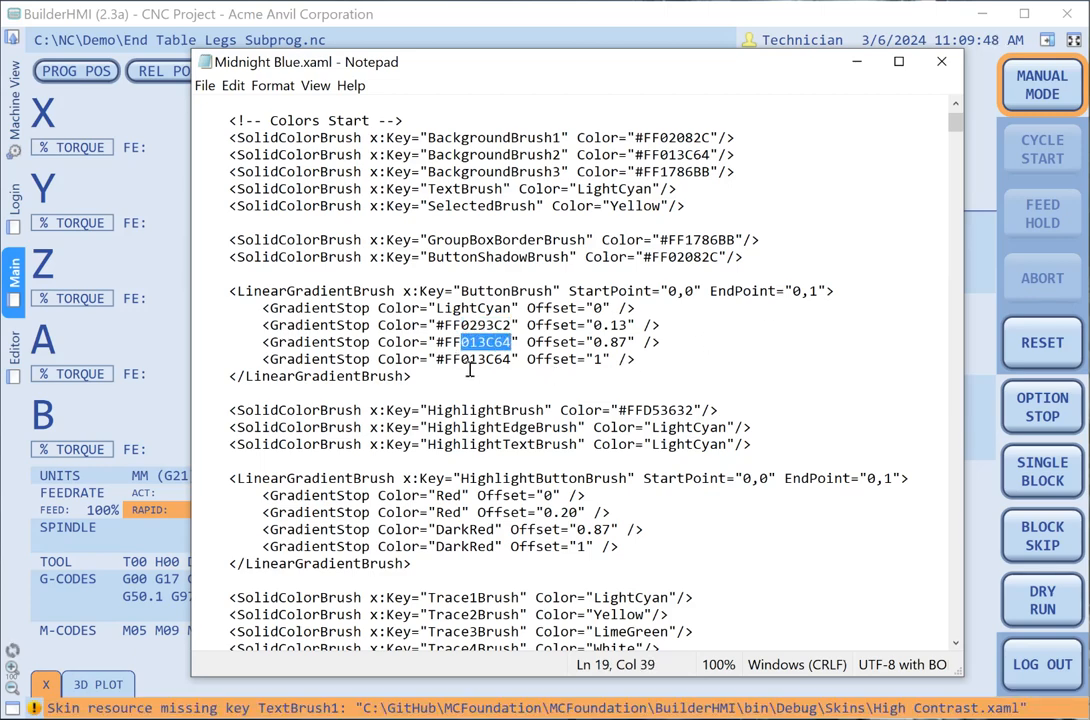
left_click_drag(461, 359, 511, 359)
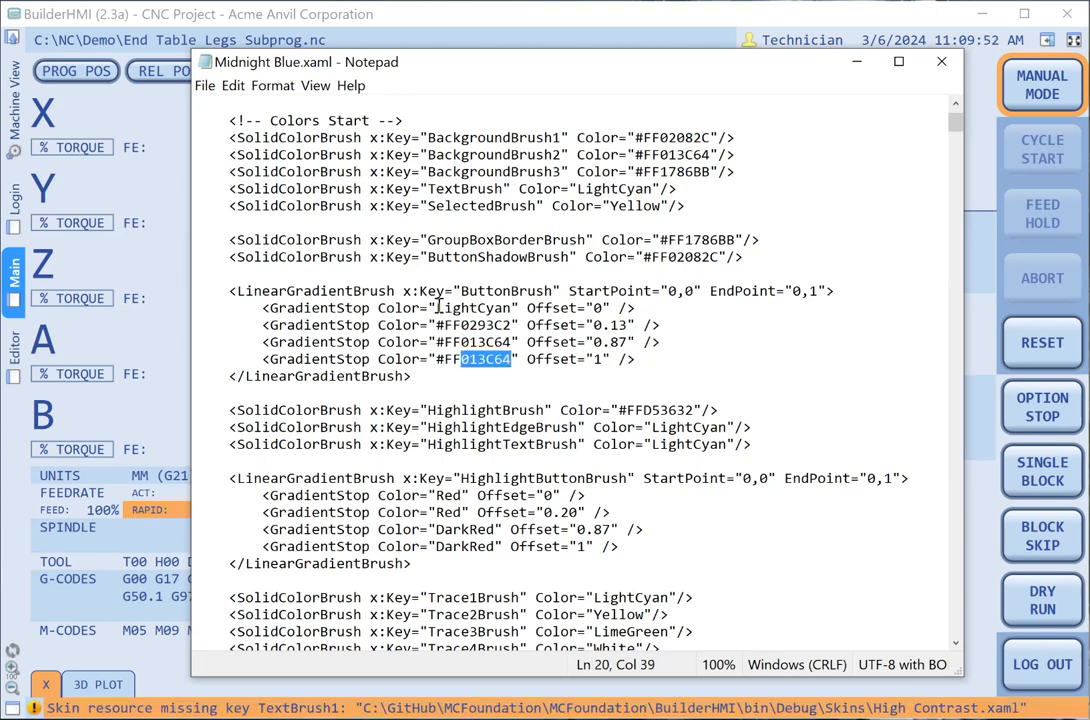
double_click(436, 308)
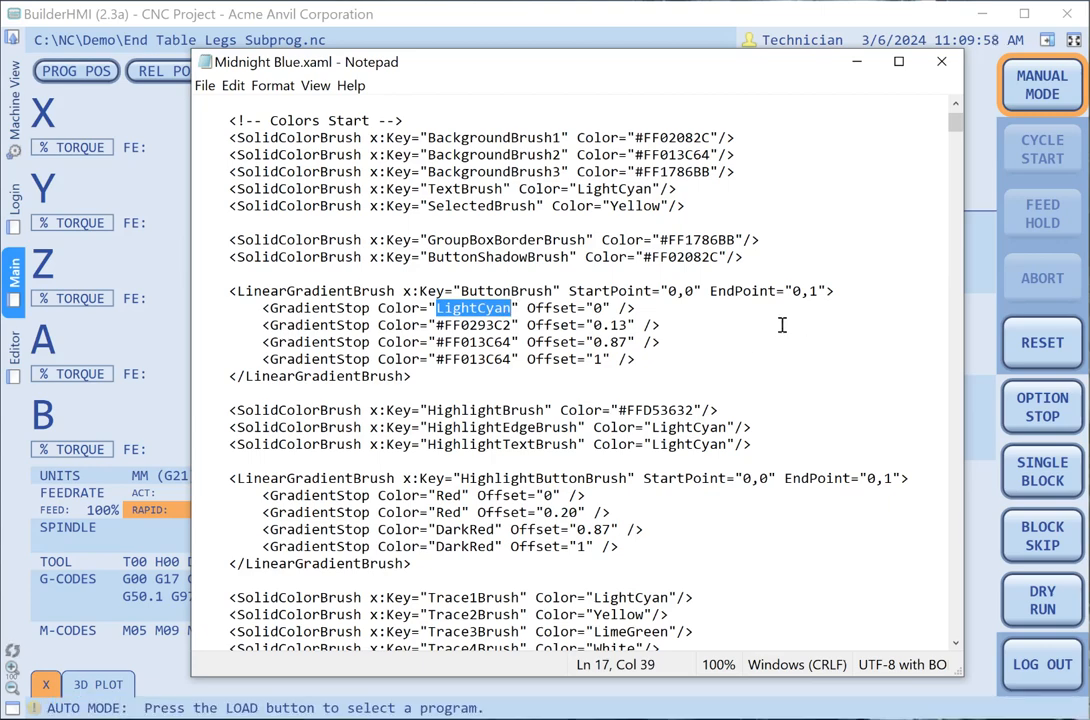
left_click(628, 395)
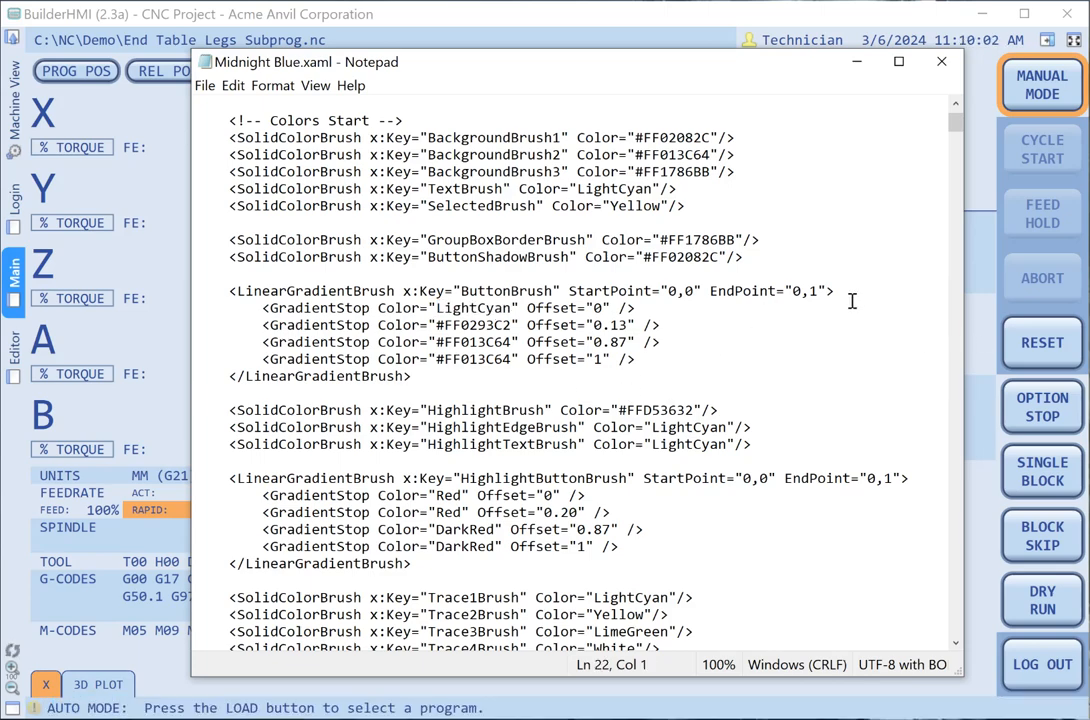
Step: Close the Midnight Blue.xaml file, check the Machine View Skin setting in BuilderHMI, and return to the Main screen
left_click(950, 68)
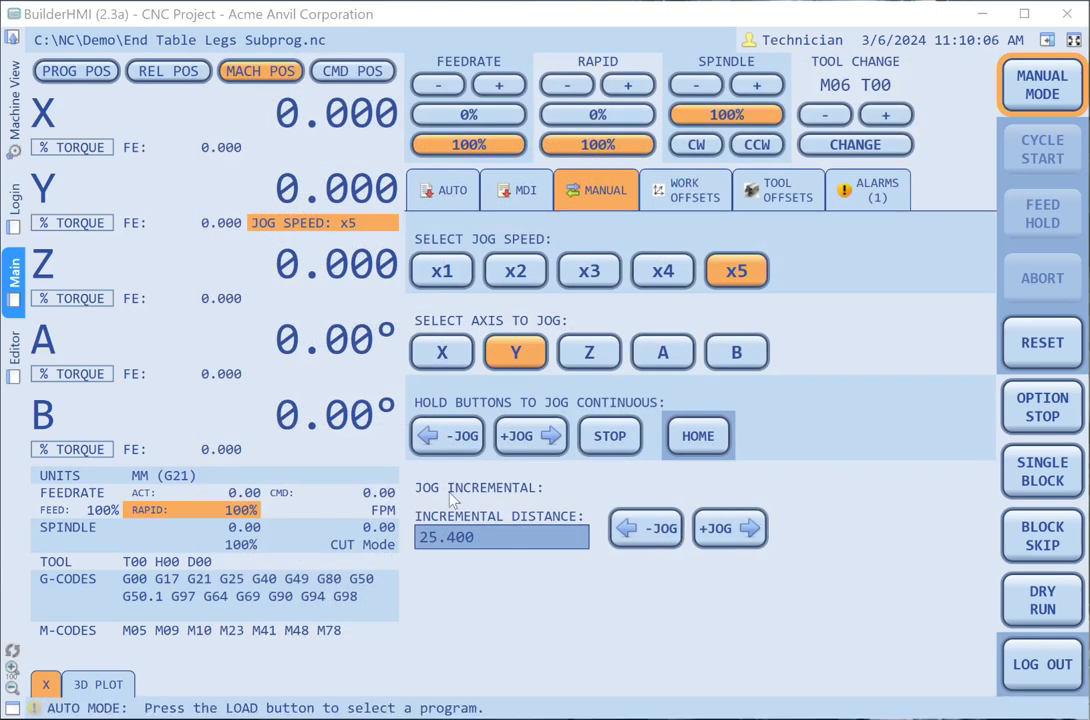
left_click(14, 118)
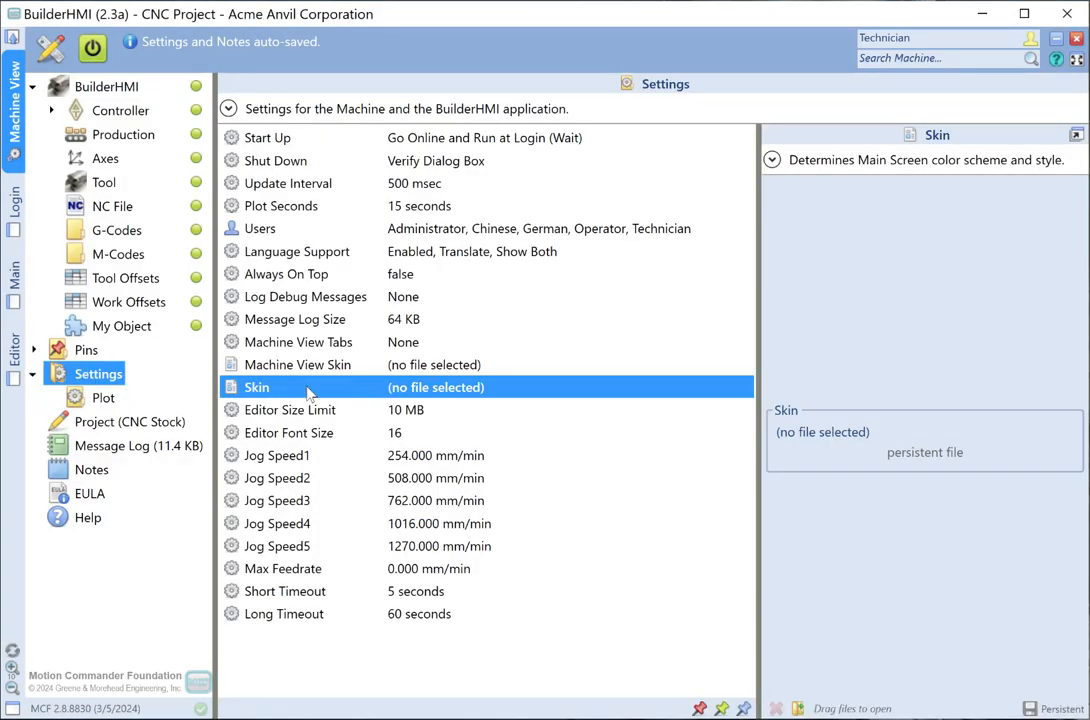
left_click(540, 362)
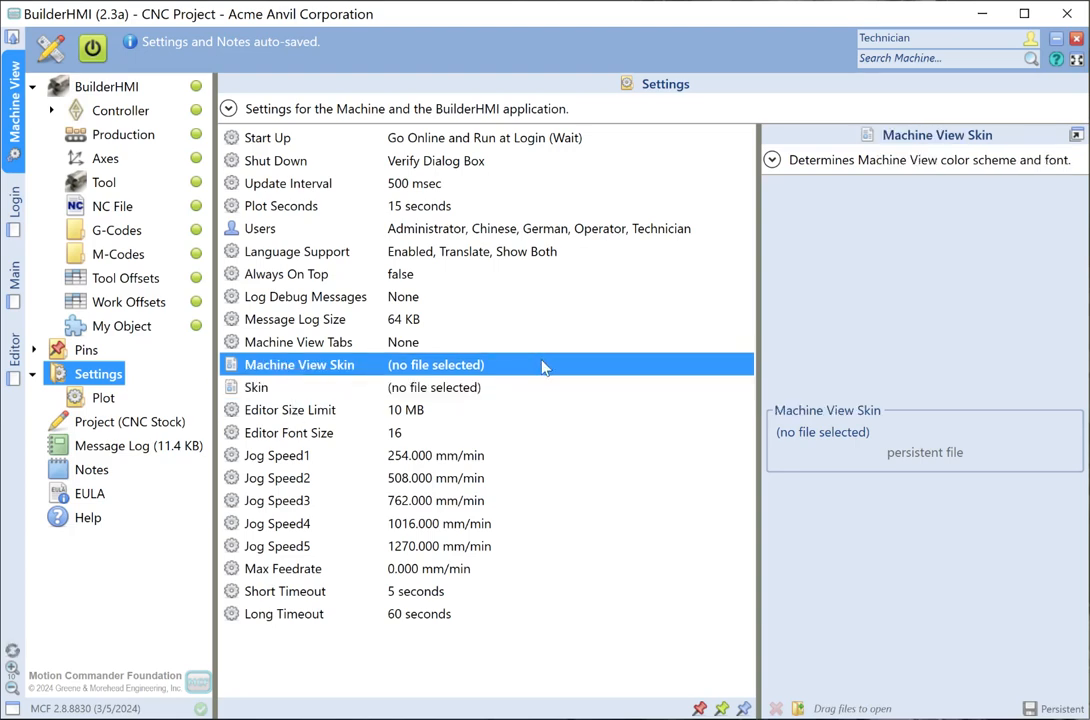
left_click(14, 270)
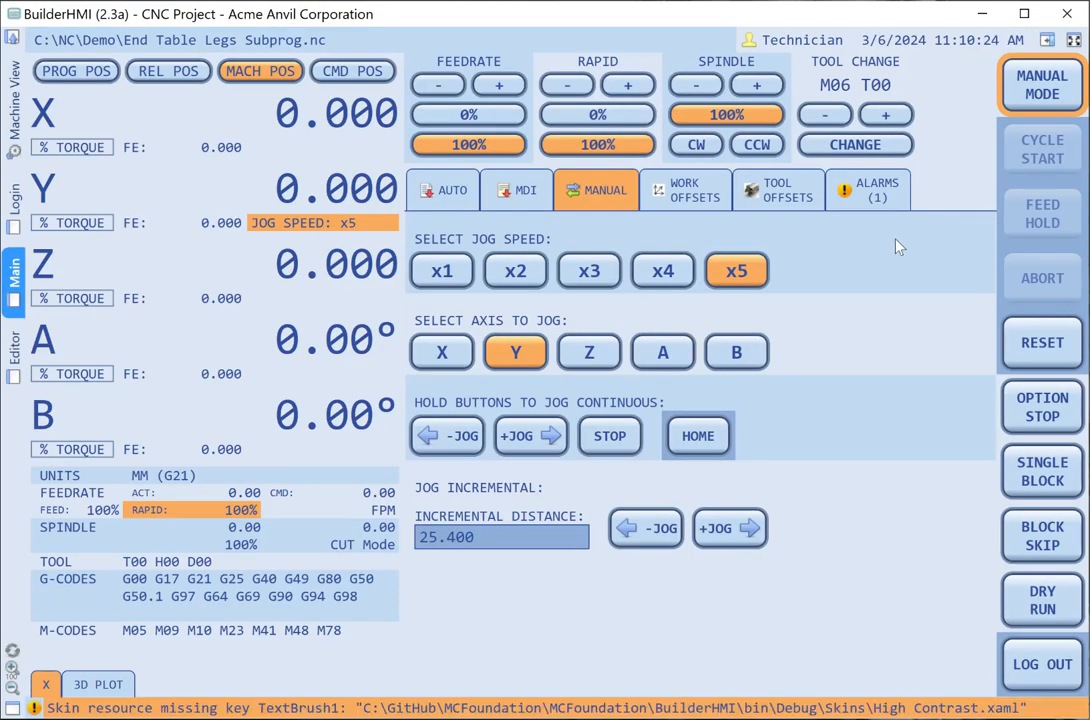